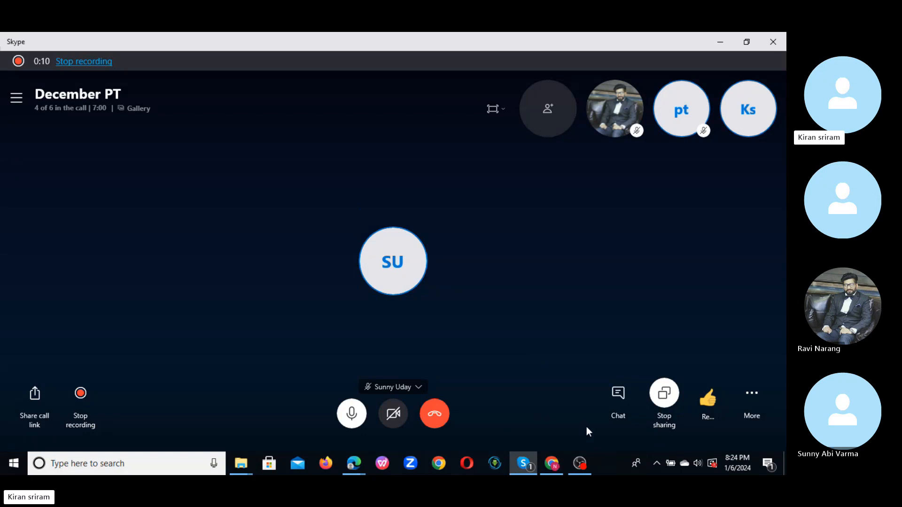
Find Notepad through the system search and open a blank document in it.
click(118, 469)
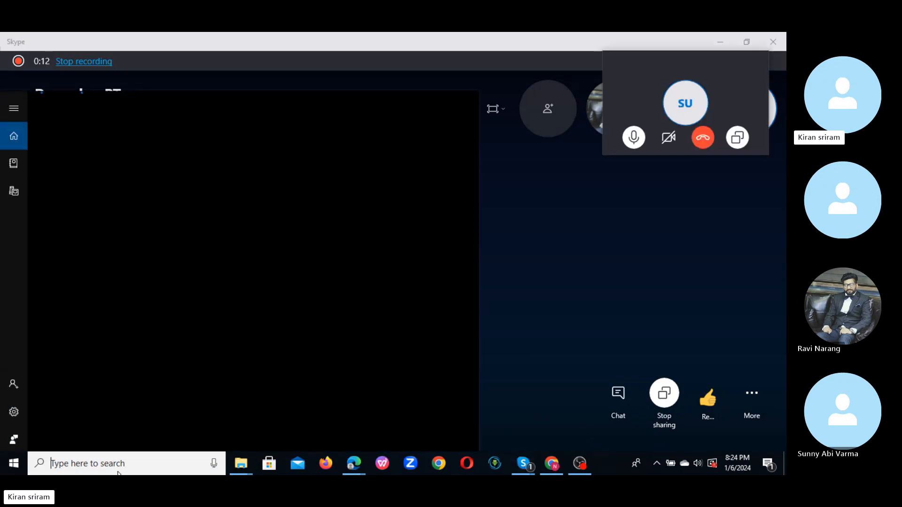
text(note)
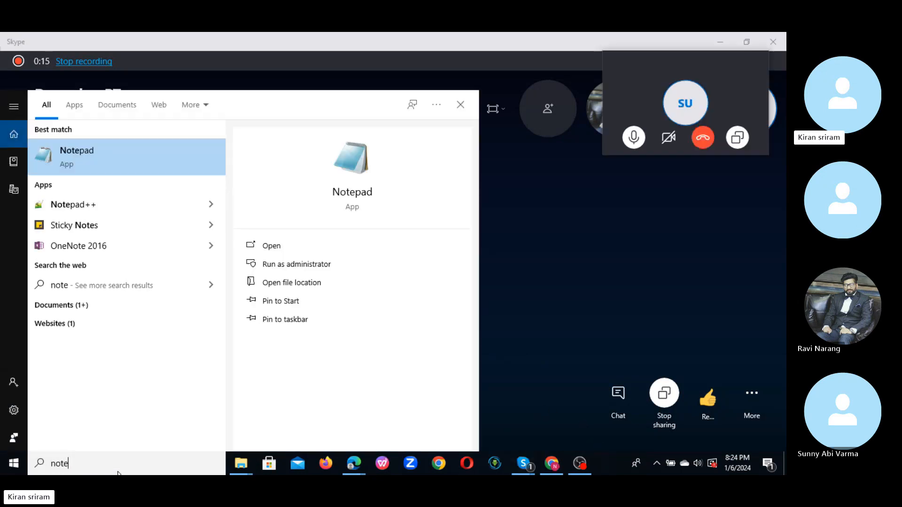
click(359, 244)
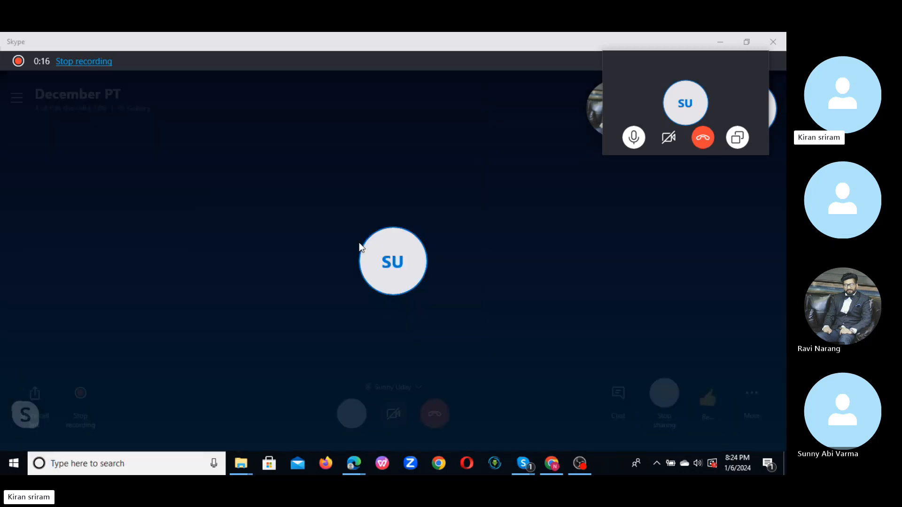
double_click(509, 108)
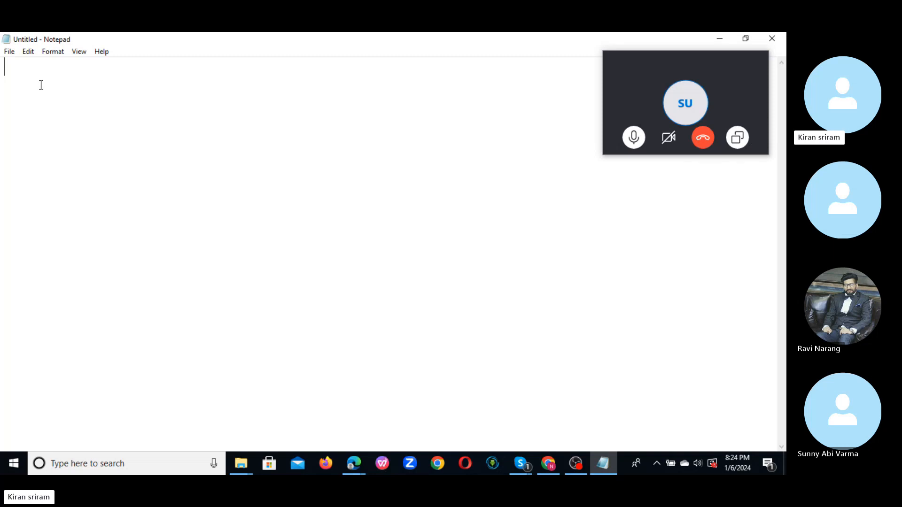
Write a numbered list with "1. Vugen" on the first line and "2. Contoller" on the second.
text(1. Vugen)
key(Return)
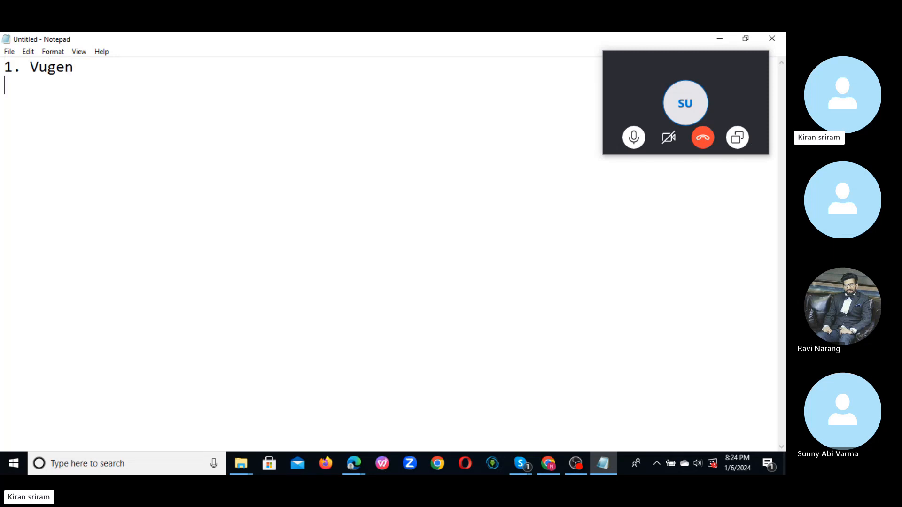
text(2. Contoler)
key(Return)
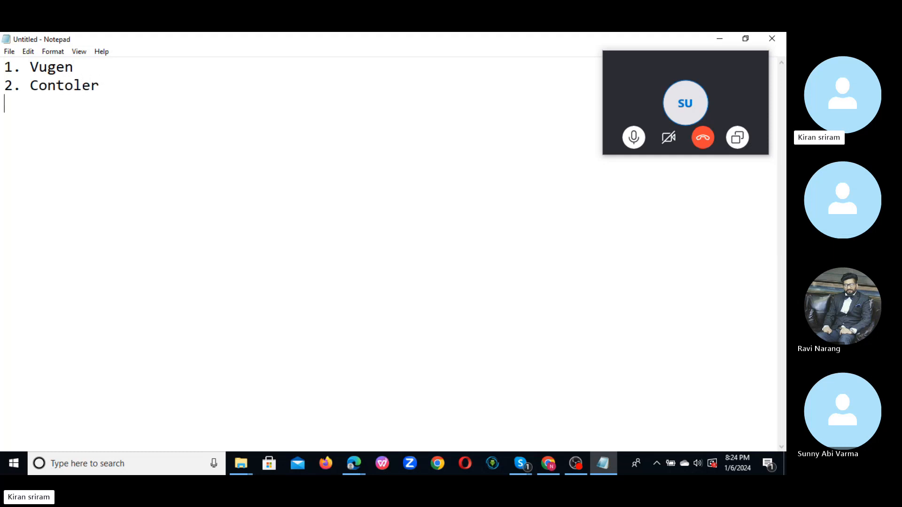
click(81, 85)
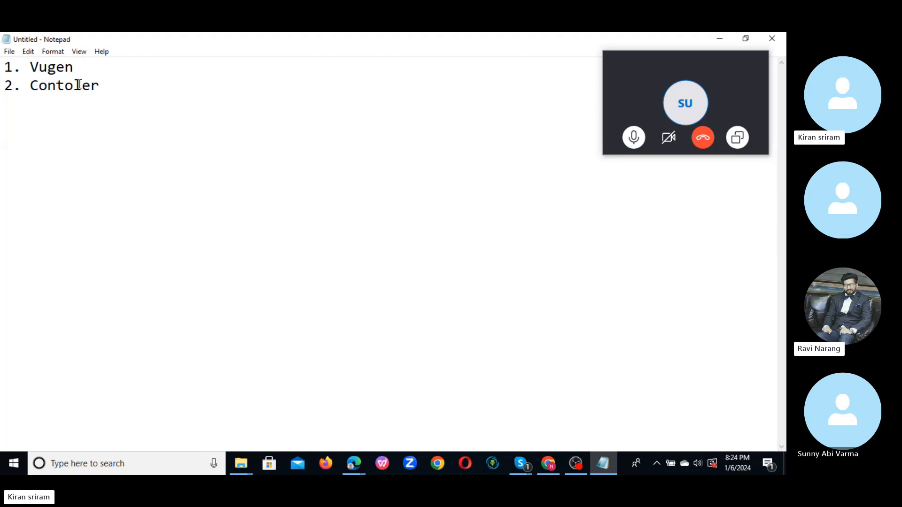
text(l)
click(134, 85)
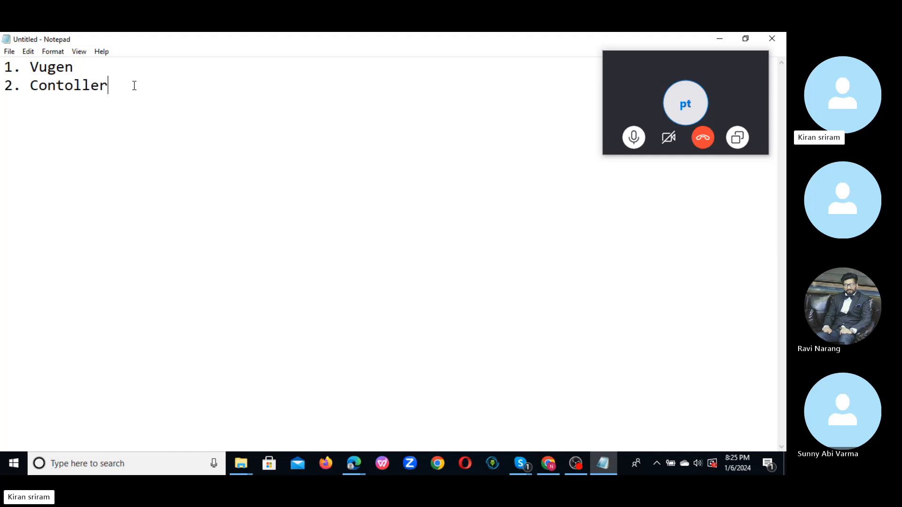
click(85, 69)
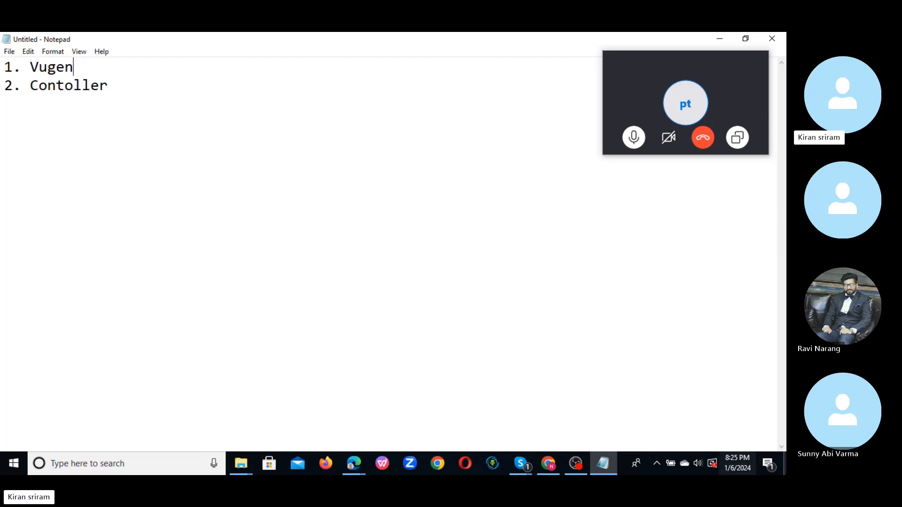
Open LoadRunner Controller from the desktop and add the API_Testing script to the new manual scenario.
click(784, 464)
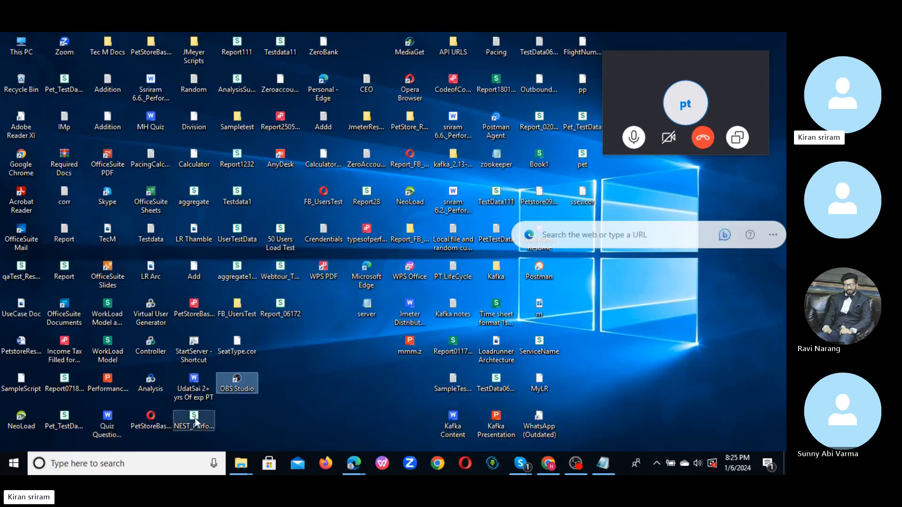
click(150, 351)
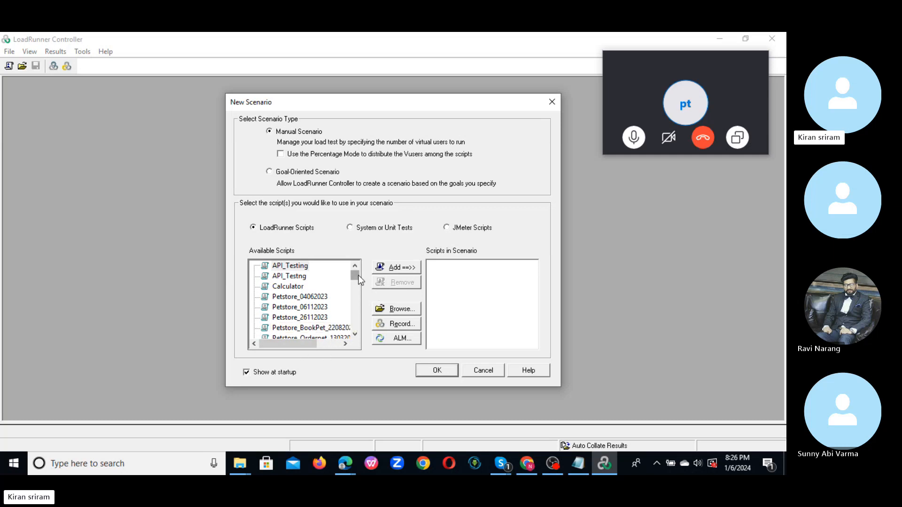
mouse_move(357, 276)
mouse_down()
mouse_move(356, 341)
mouse_move(362, 265)
mouse_up()
click(291, 269)
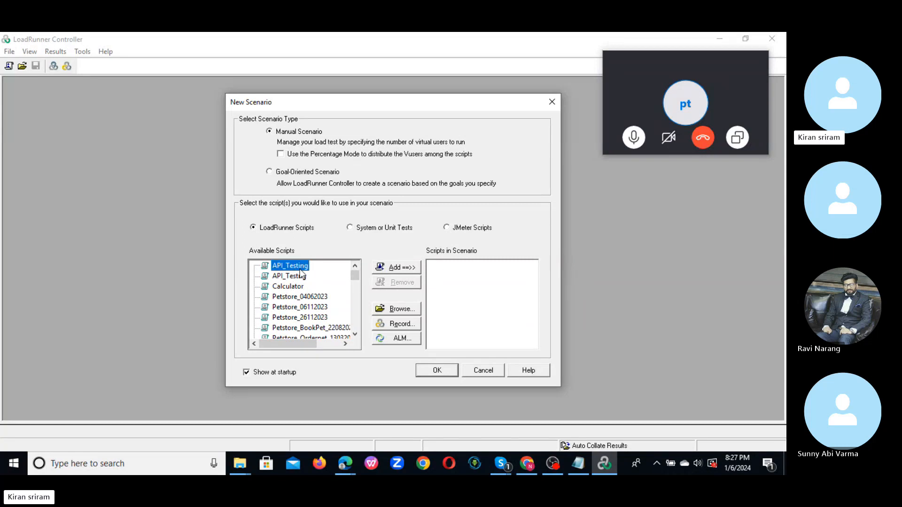
click(398, 269)
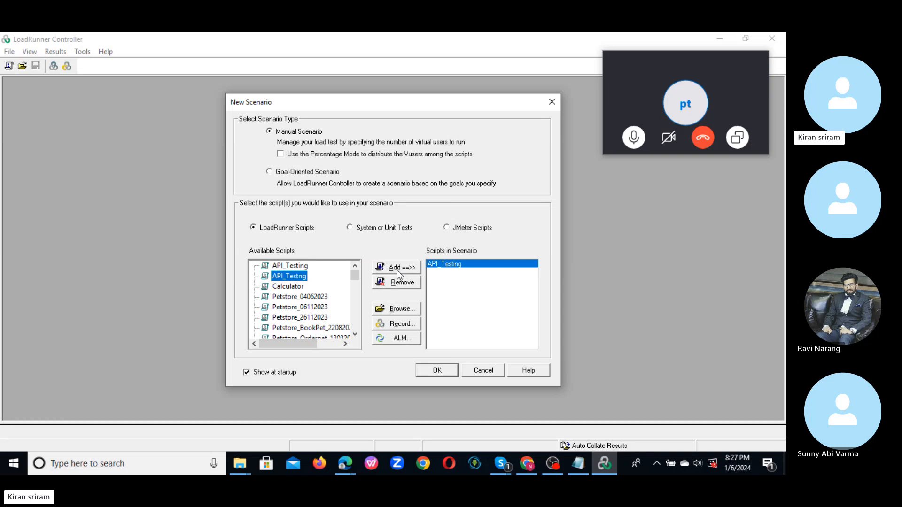
Add the Webtour_FlightBooking_28092023 script to the scenario's scripts and remove it again.
click(355, 334)
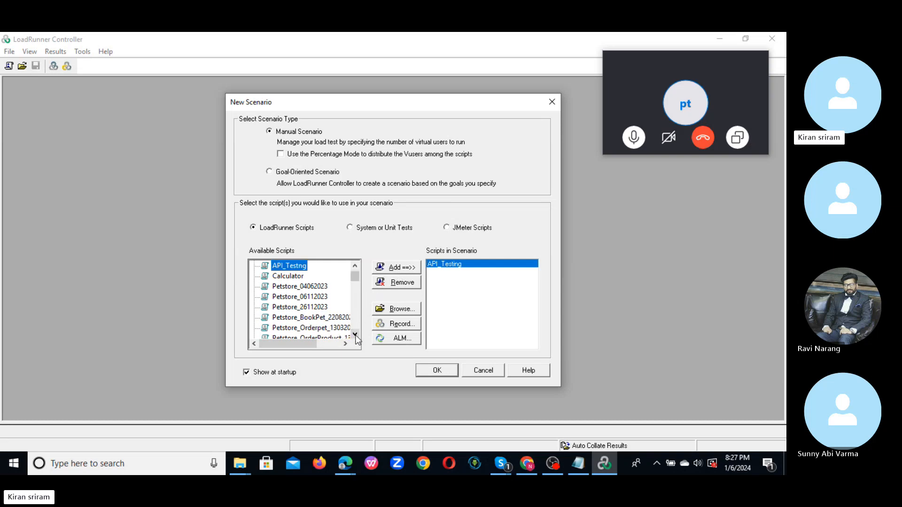
click(355, 334)
click(355, 335)
click(355, 334)
drag(355, 334, 355, 334)
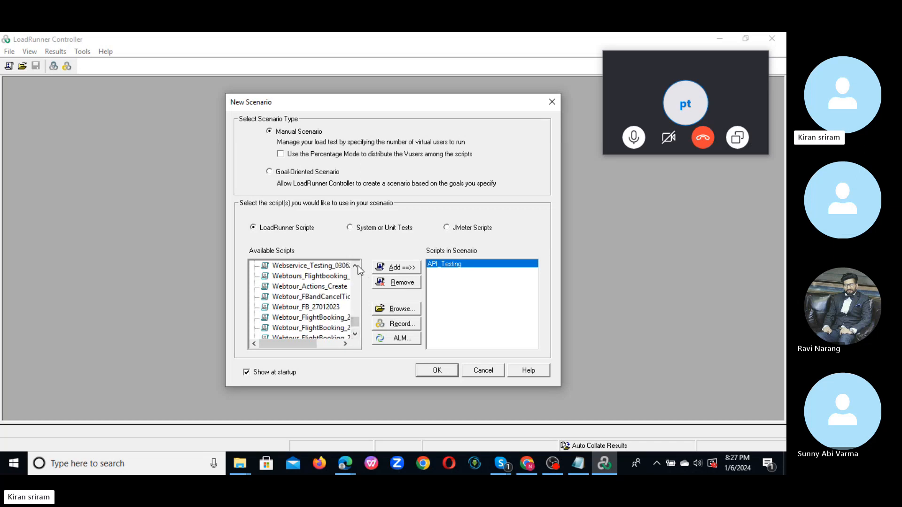
click(357, 266)
drag(356, 266, 353, 321)
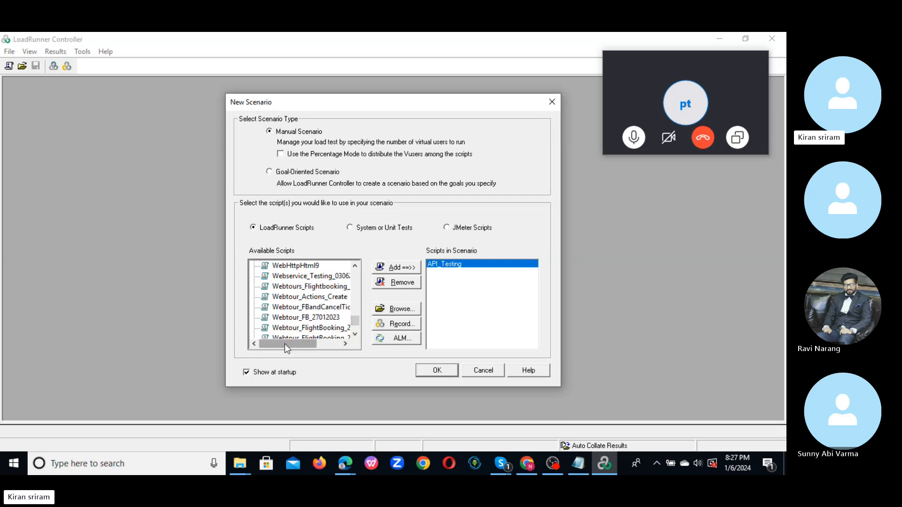
drag(285, 344, 307, 344)
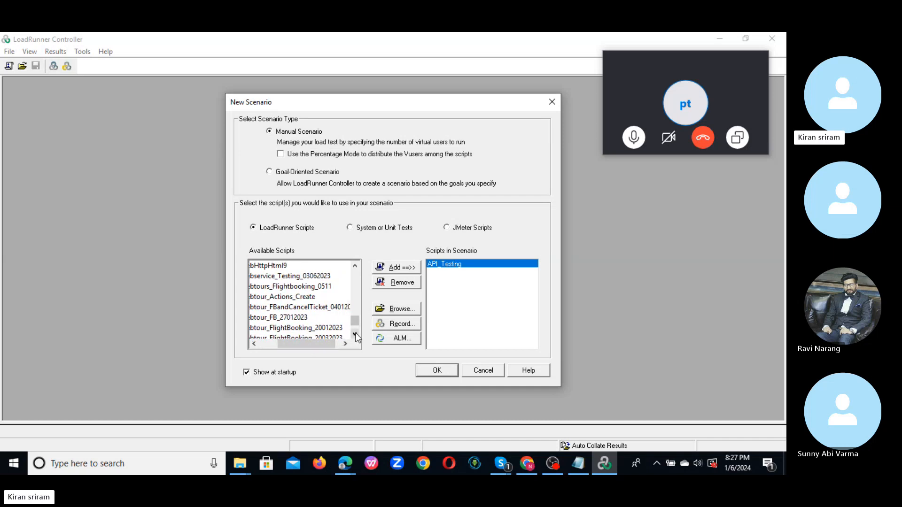
click(355, 334)
click(355, 334)
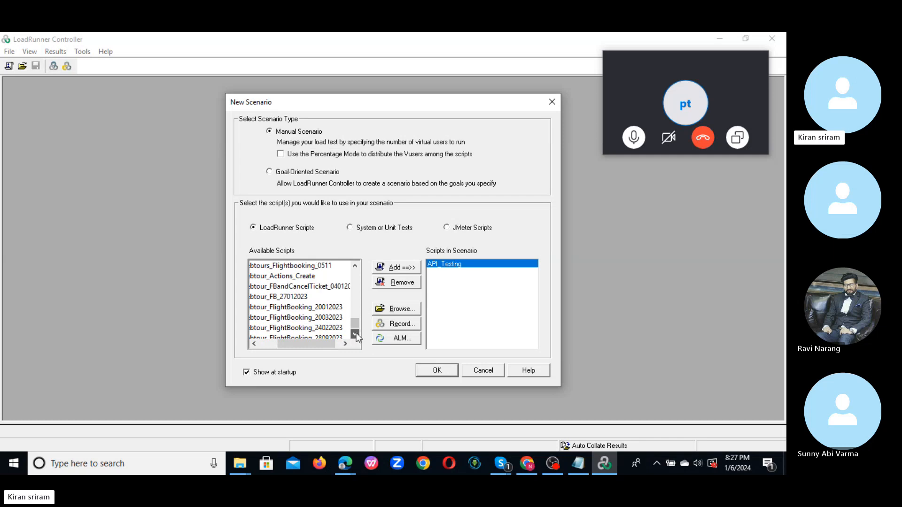
click(355, 334)
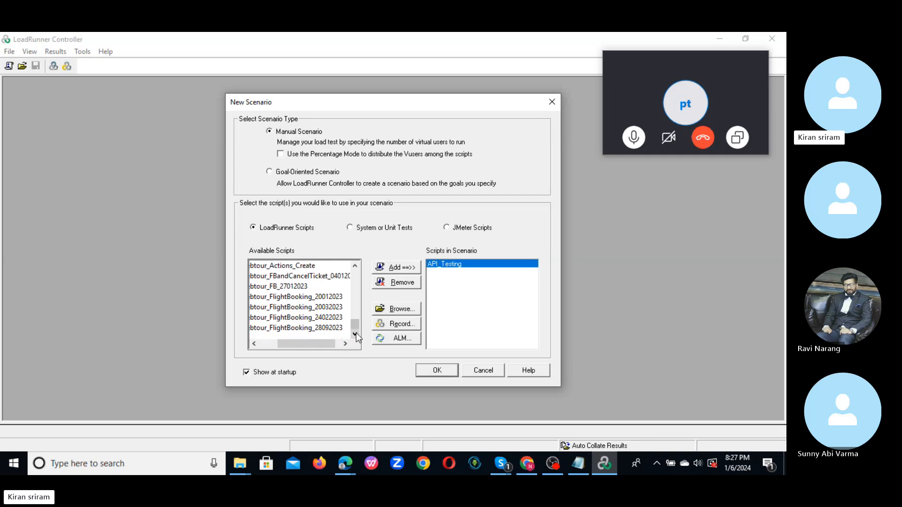
click(319, 328)
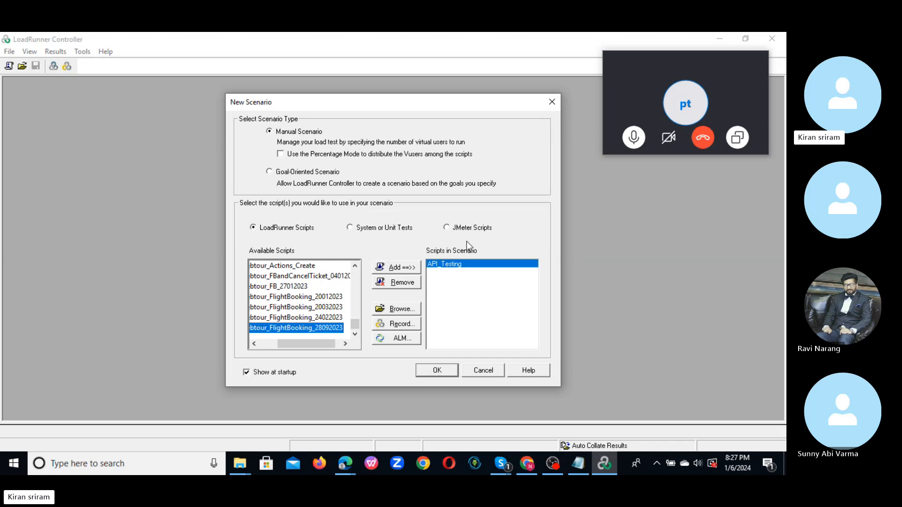
click(399, 268)
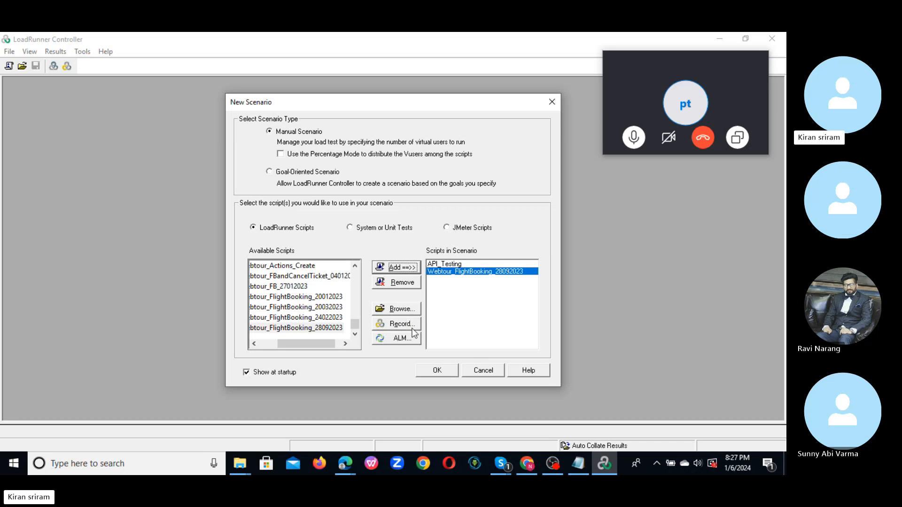
click(409, 287)
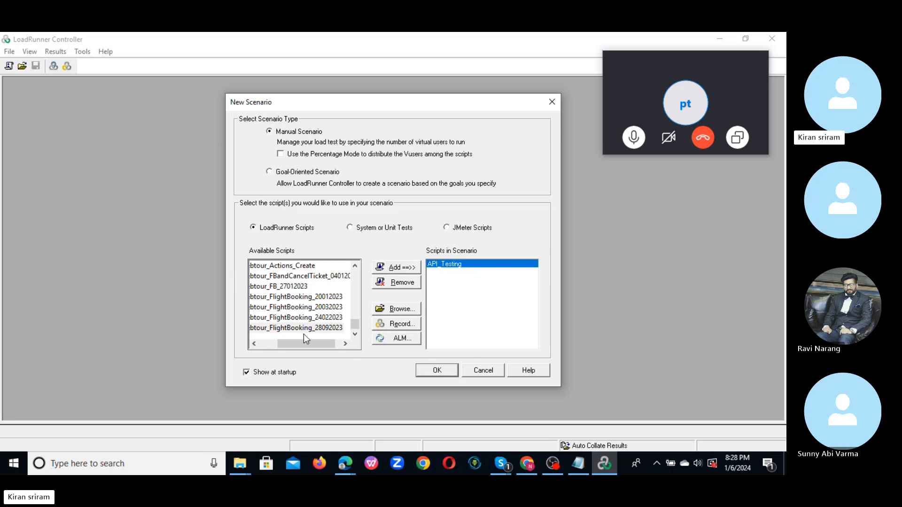
Look at the VuGen Scripts folder in the script browser and create the manual scenario with only API_Testing.
click(405, 312)
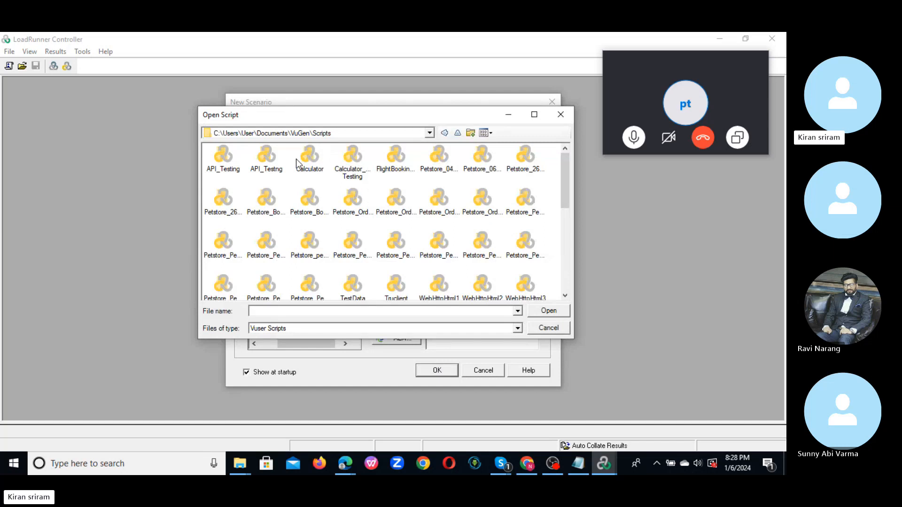
click(559, 116)
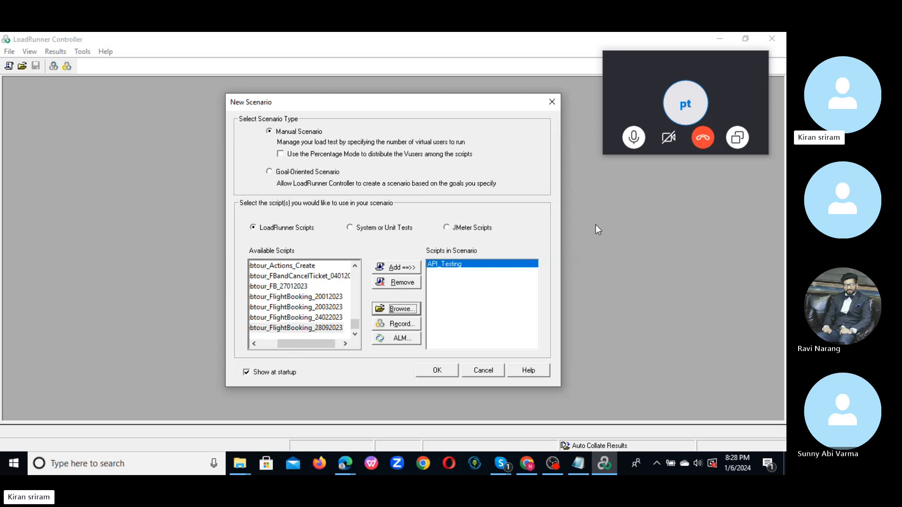
click(439, 374)
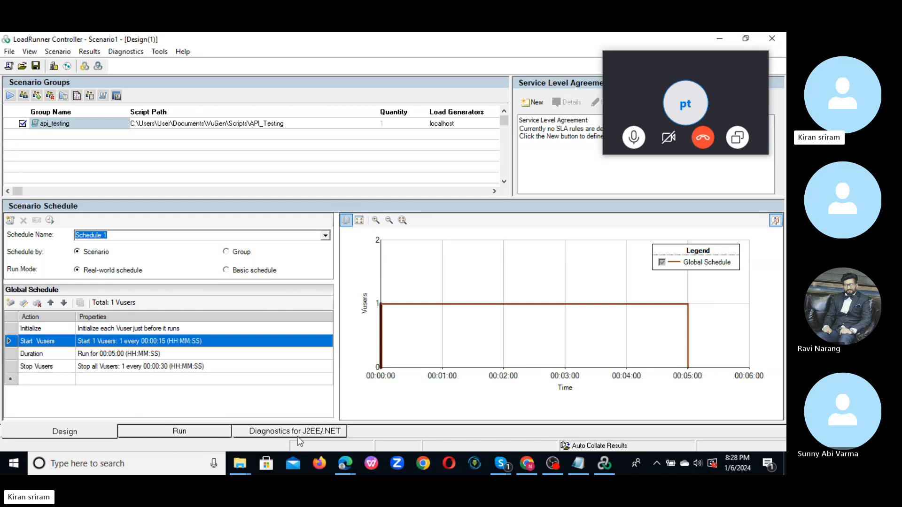
View the scenario's Run view with its monitoring graphs and return to the Design view.
click(54, 431)
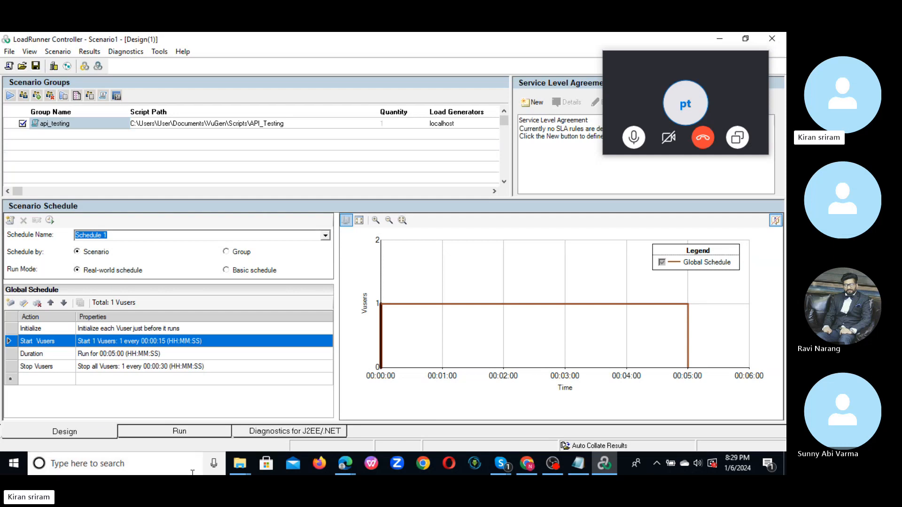
click(171, 433)
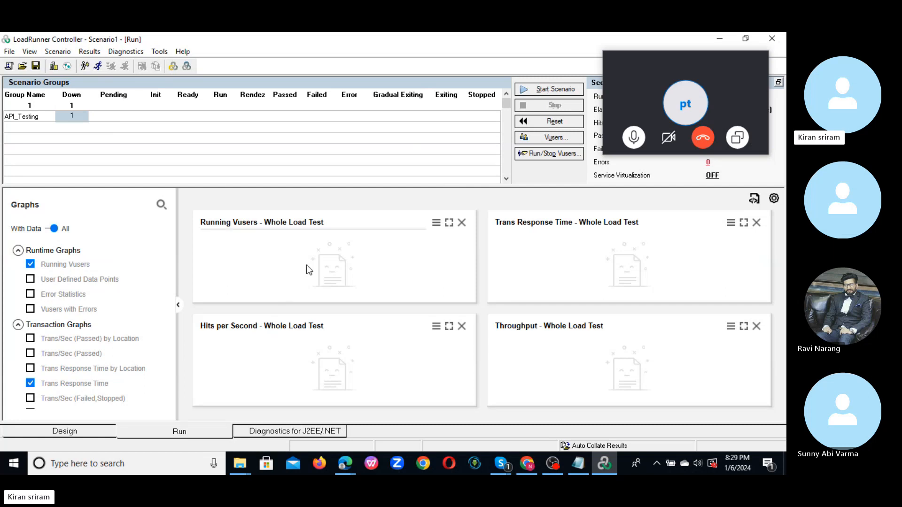
click(63, 435)
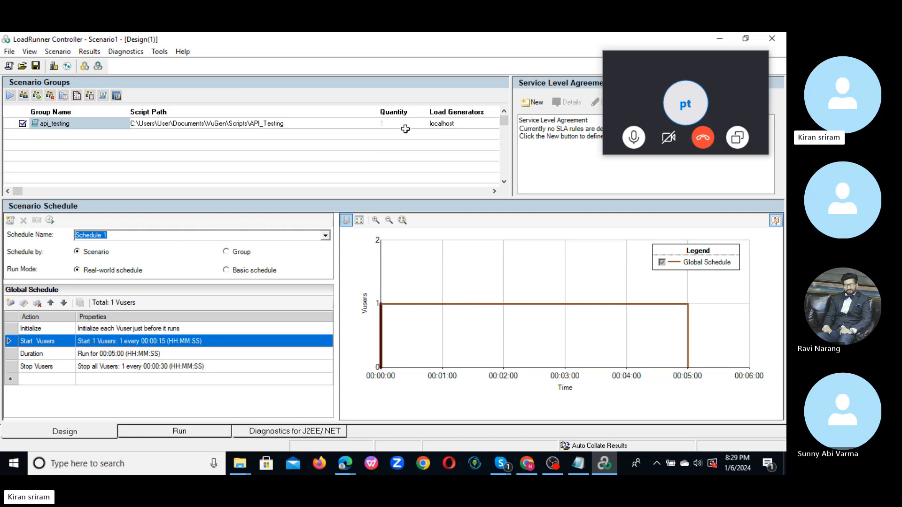
Add a new load generator named 127.0.0.1 with the Windows platform for the api_testing group.
click(497, 125)
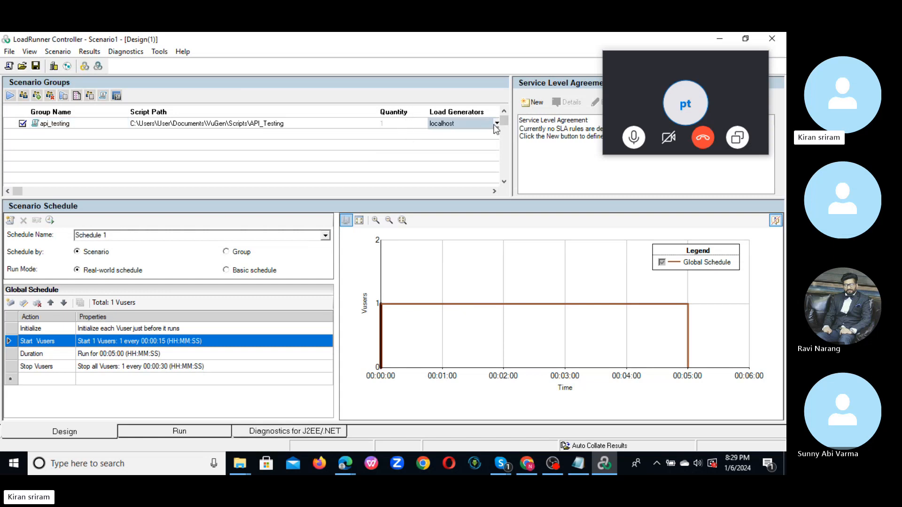
click(497, 125)
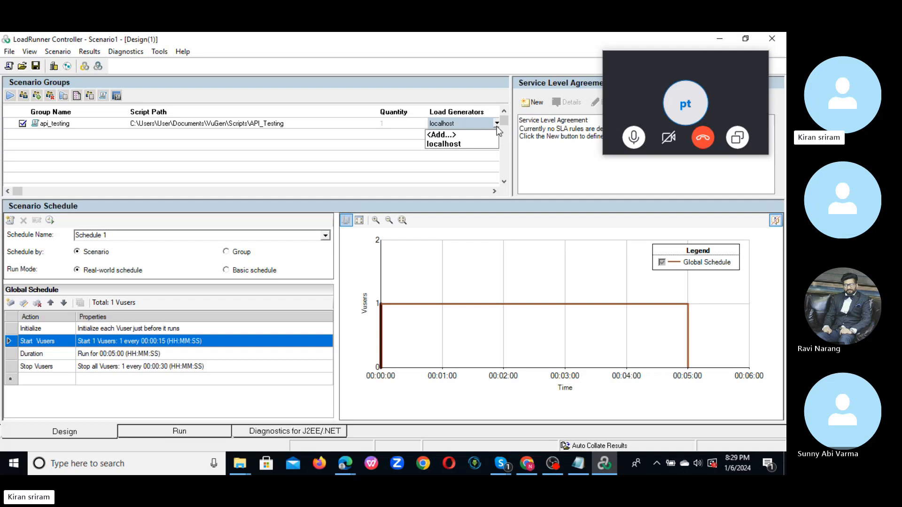
click(444, 133)
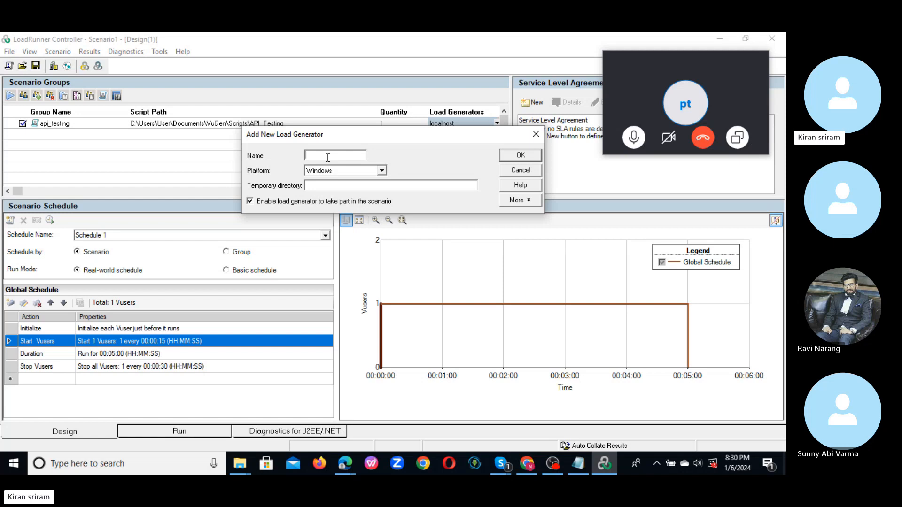
text(127.0.0.1)
click(382, 170)
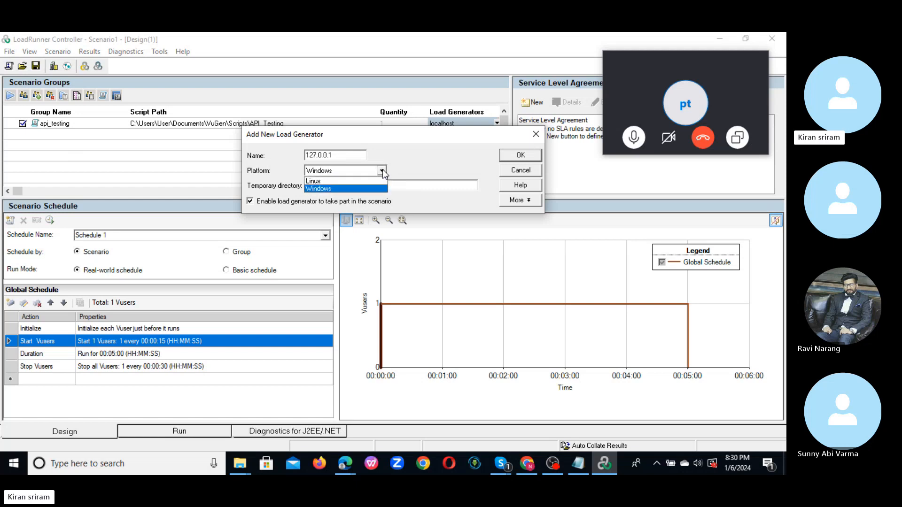
click(382, 170)
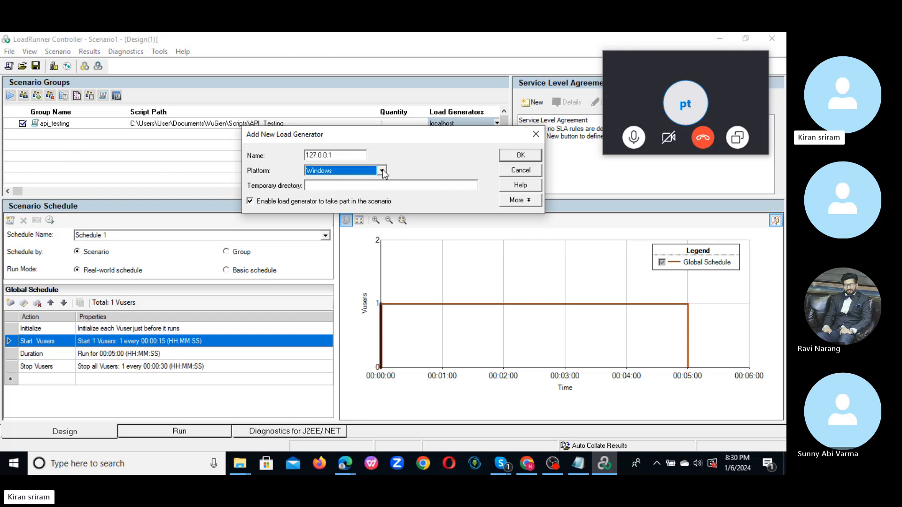
click(521, 155)
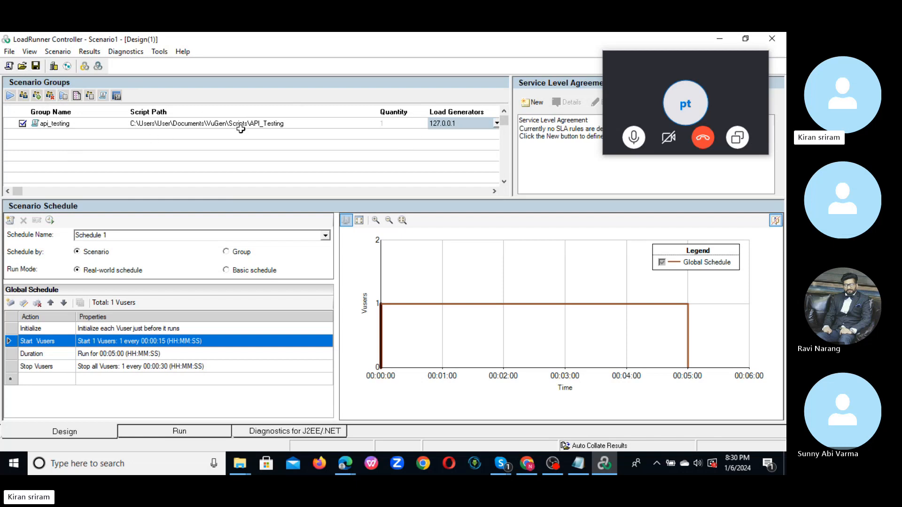
click(67, 135)
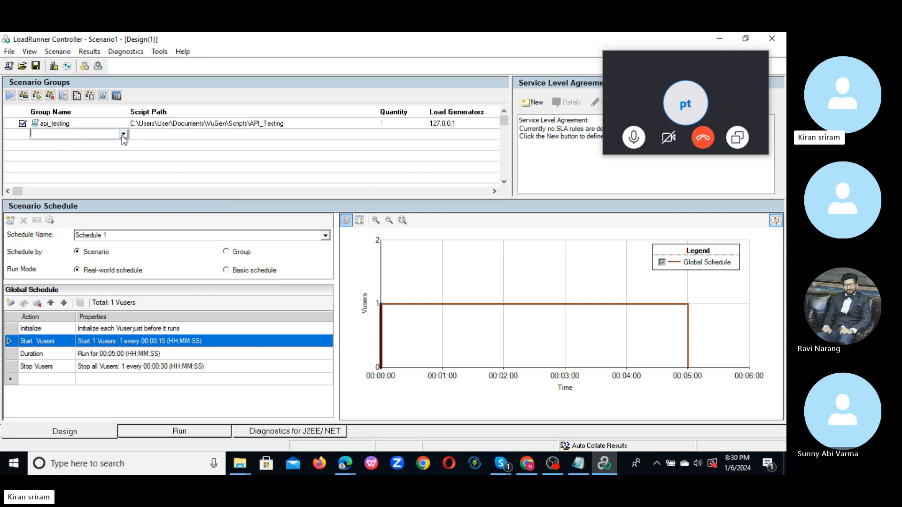
click(124, 134)
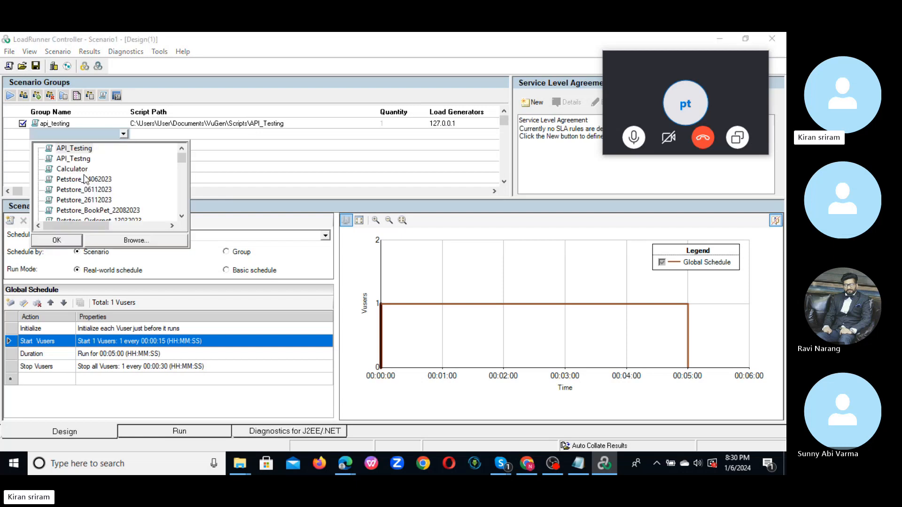
click(256, 150)
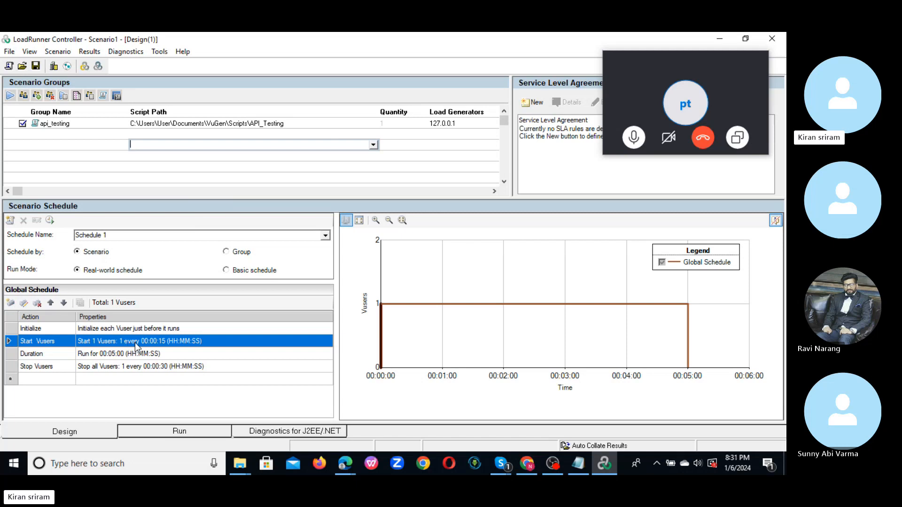
Set the Start Vusers action to start 100 Vusers, 10 every 00:00:01.
double_click(147, 342)
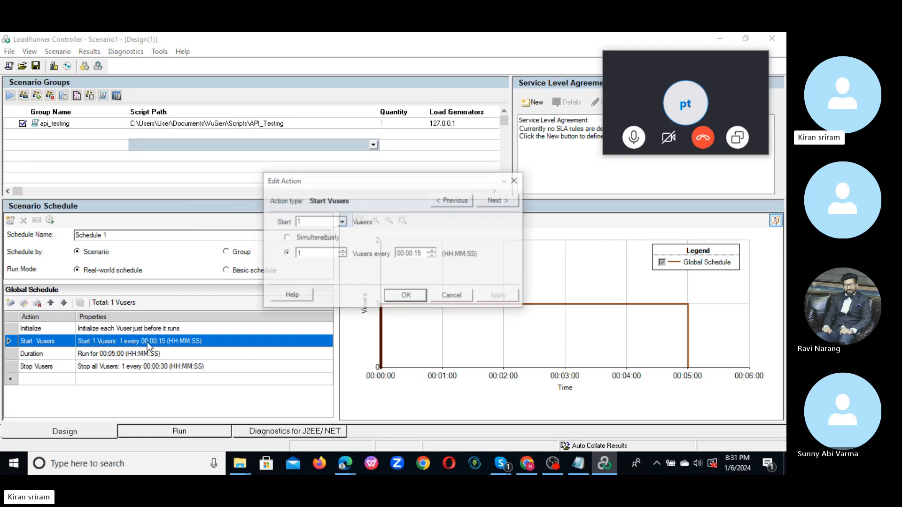
click(312, 223)
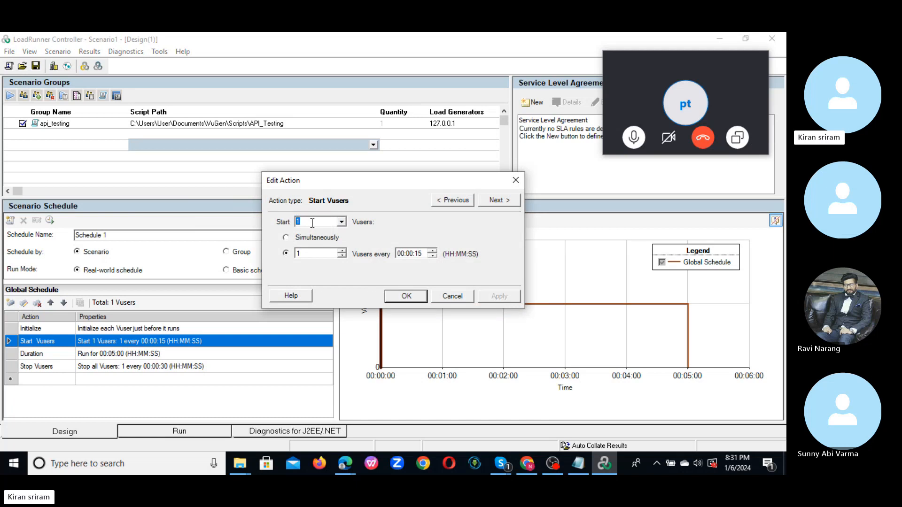
text(100)
double_click(297, 254)
drag(310, 222, 285, 231)
click(311, 221)
text(0)
click(402, 297)
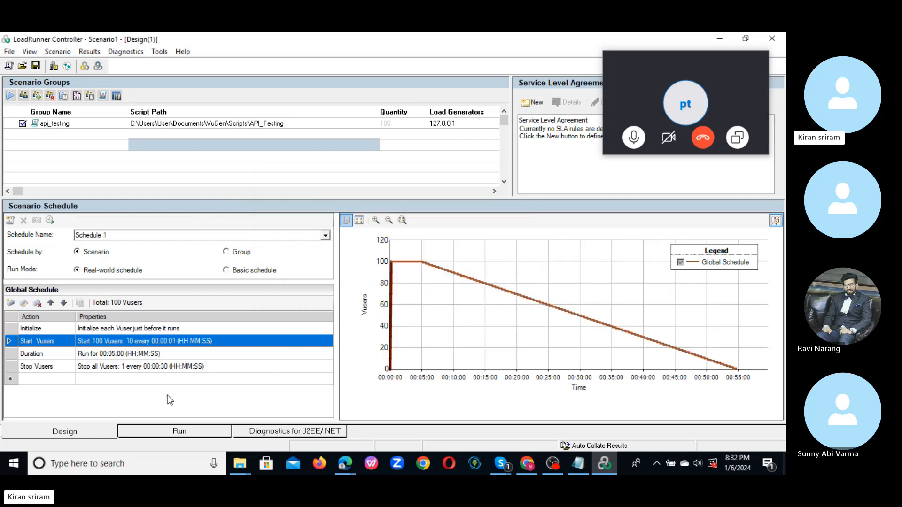
Set the Duration action in the global schedule to run for 01:00:00.
double_click(119, 357)
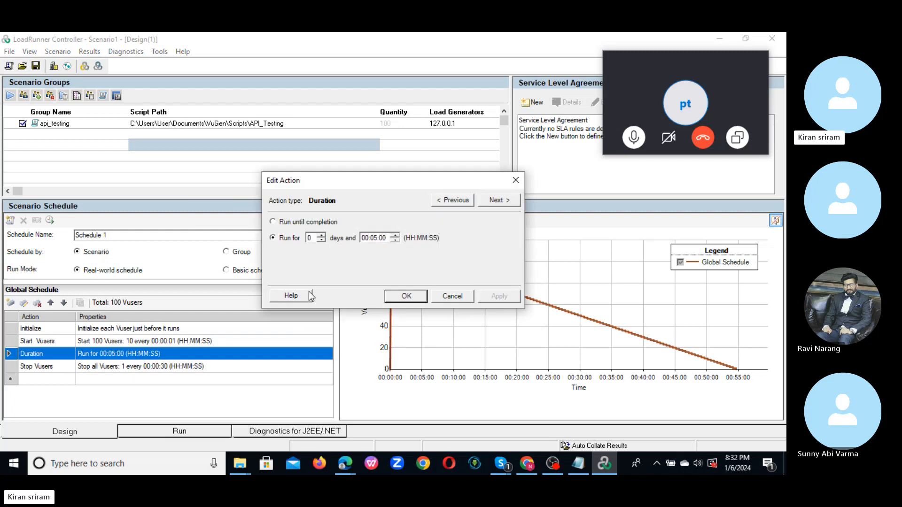
double_click(310, 238)
click(367, 239)
text(1:)
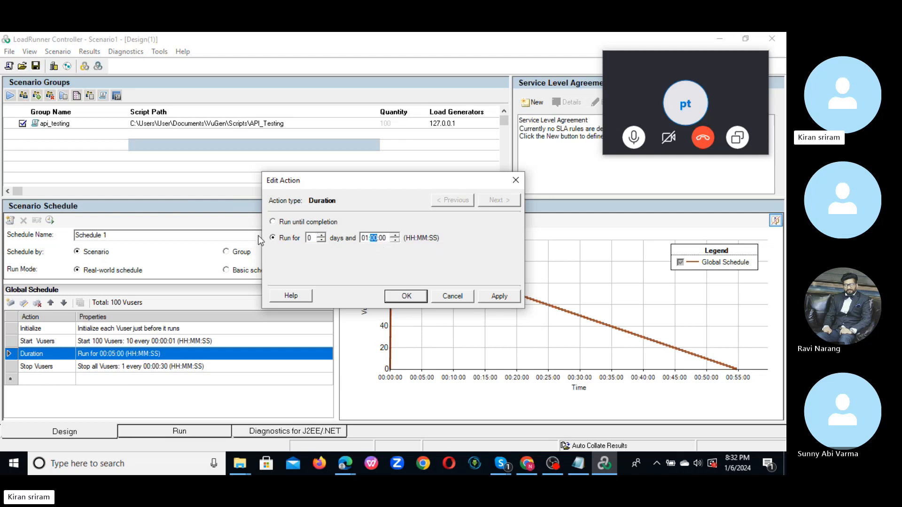
click(407, 296)
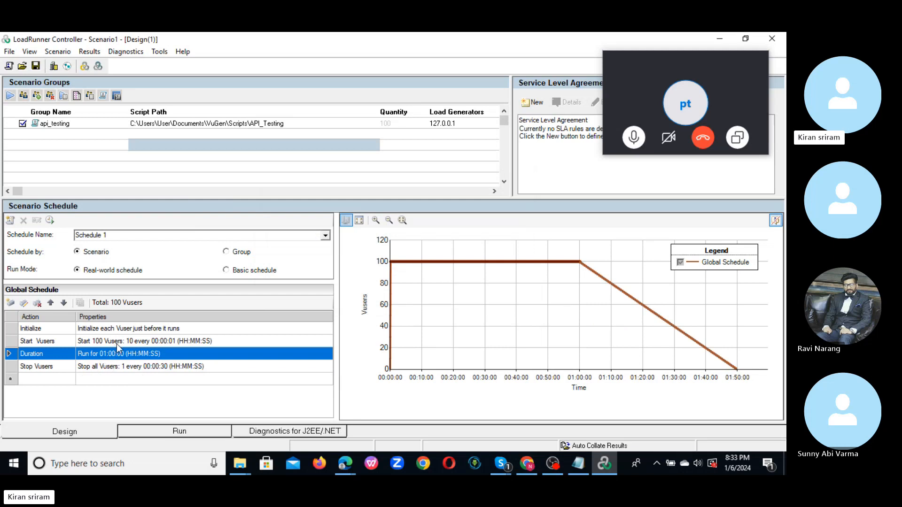
Set the Stop Vusers action to stop all Vusers, 10 every 00:00:01.
double_click(107, 369)
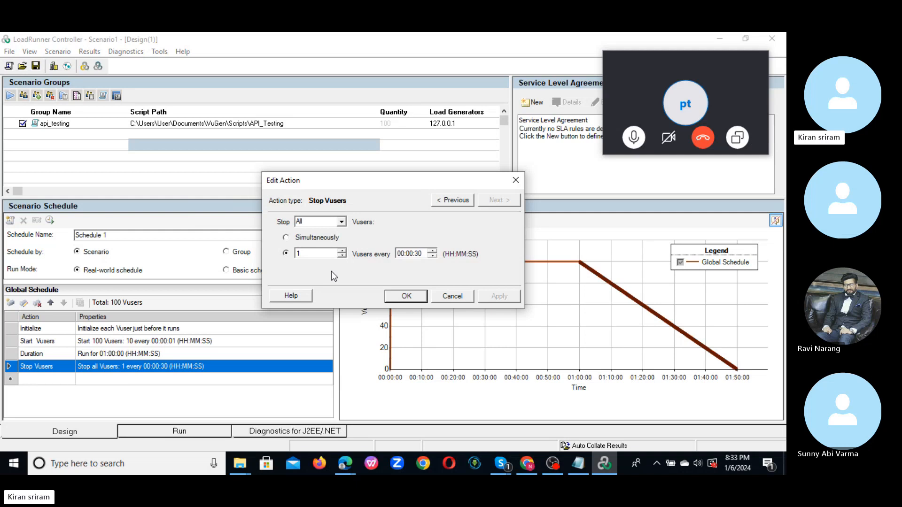
text(0)
click(417, 253)
click(406, 296)
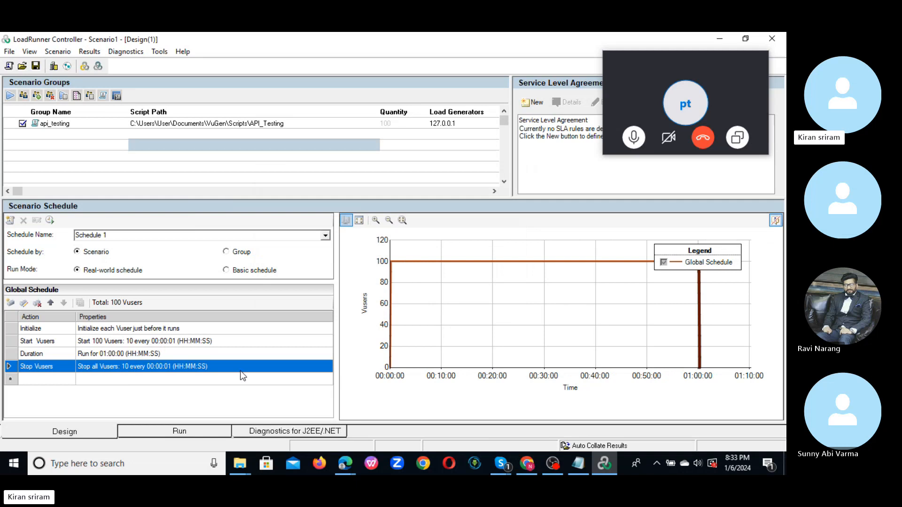
Review the Start Vusers, Duration and Stop Vusers phases of the schedule and the api_testing group's quantity.
click(148, 342)
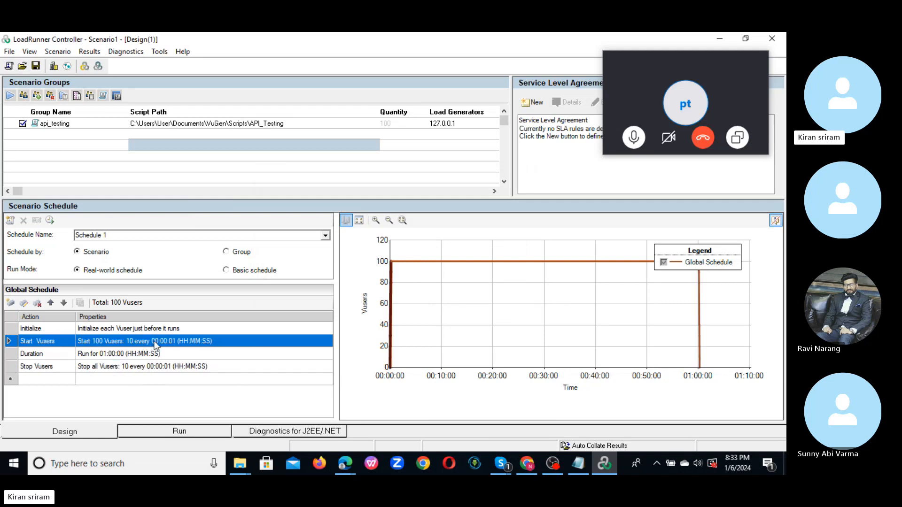
click(131, 352)
click(122, 368)
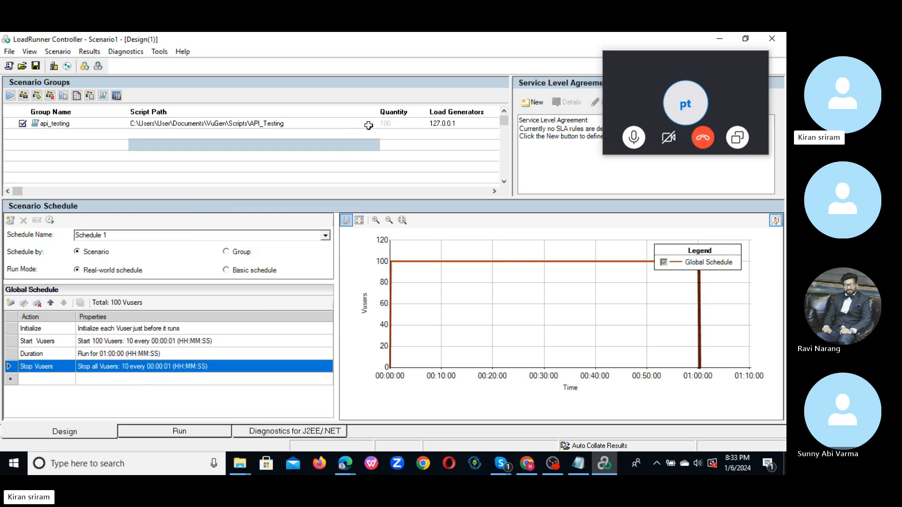
click(396, 125)
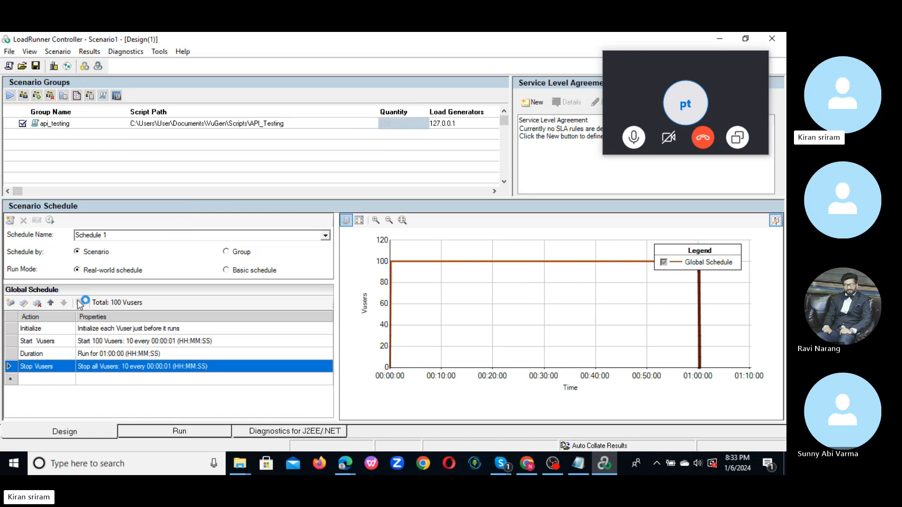
Close the license notice in the Run view and stop the running scenario.
click(170, 430)
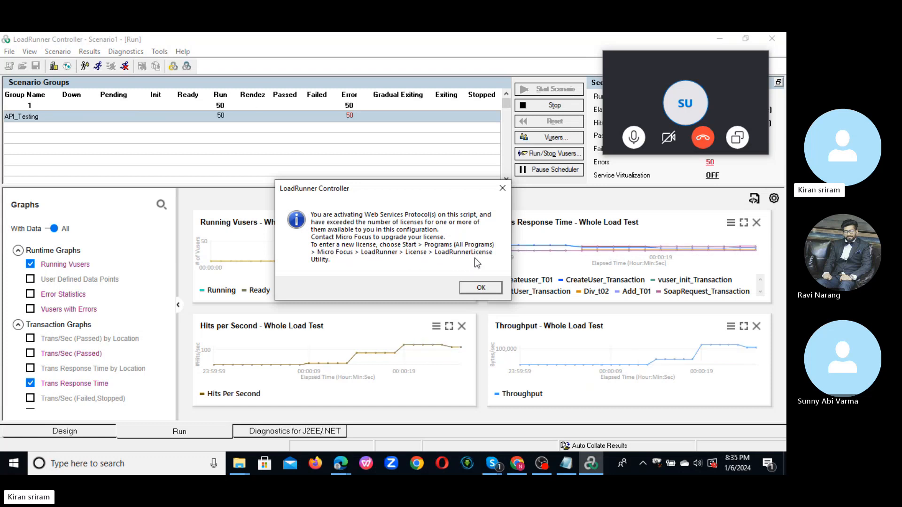
click(479, 288)
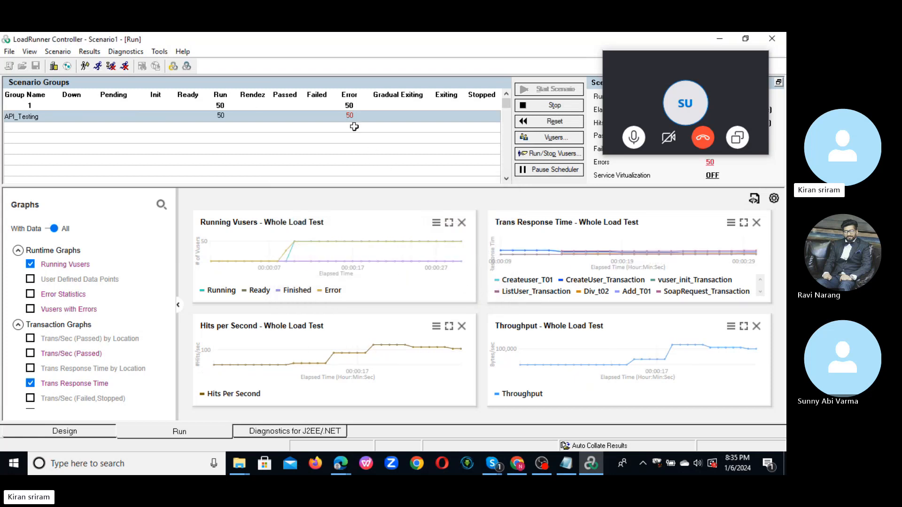
click(556, 107)
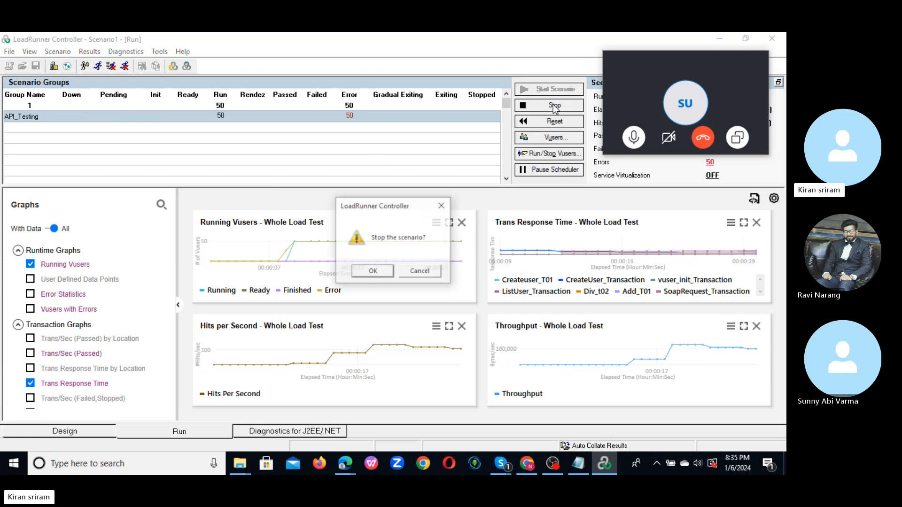
click(374, 273)
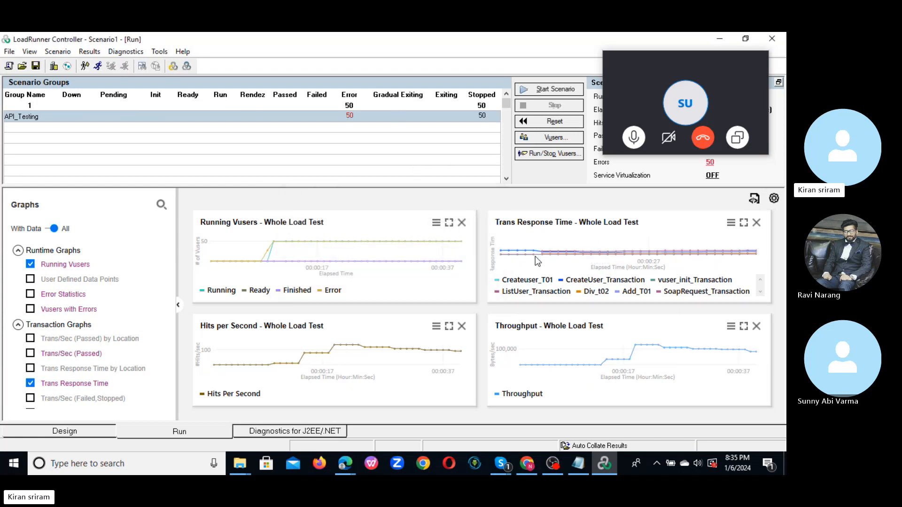
Return to the Design view and change the Start Vusers action to 50 Vusers, 5 every 00:00:05.
click(74, 432)
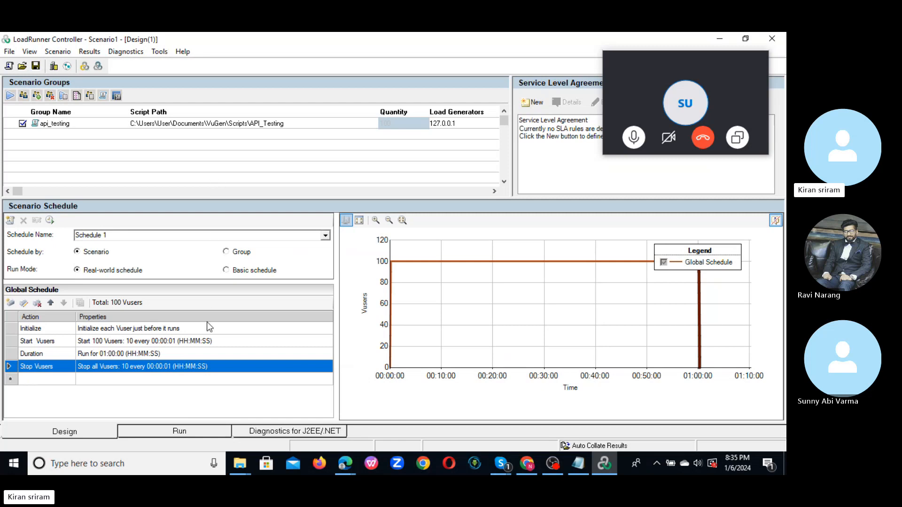
double_click(171, 341)
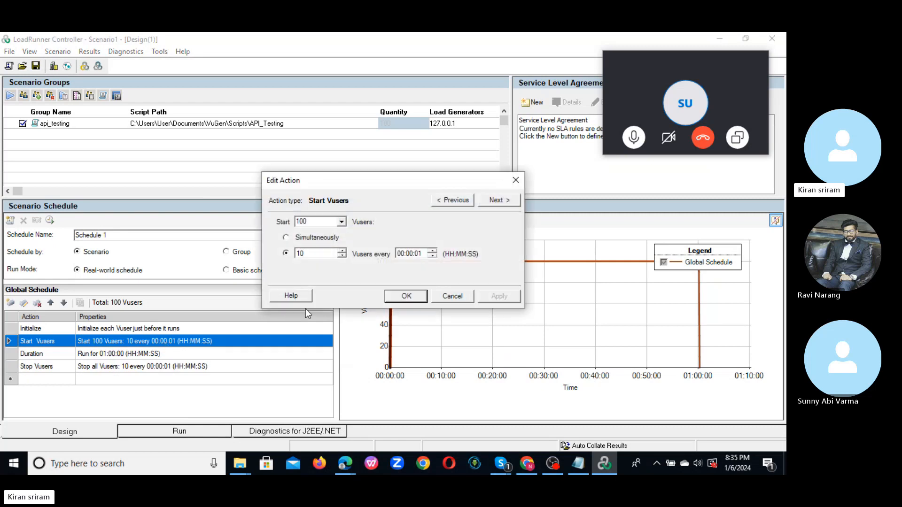
double_click(307, 221)
text(50)
click(403, 298)
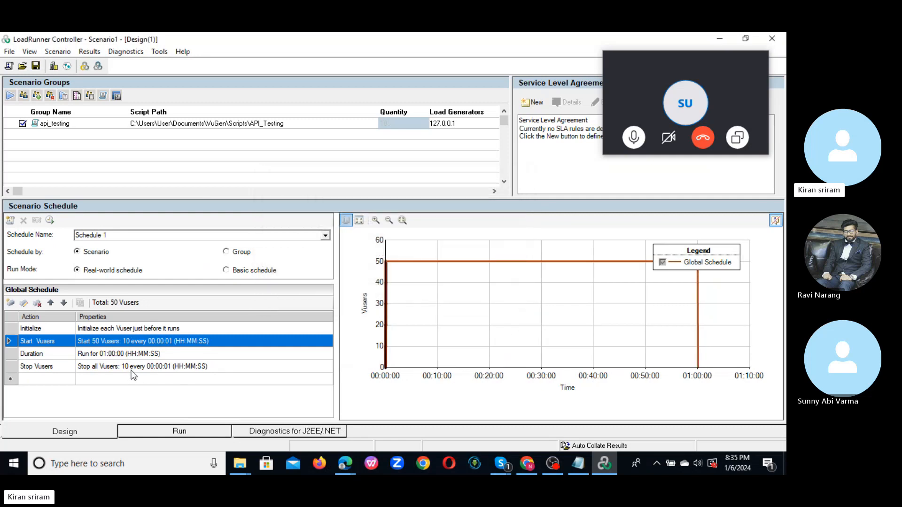
double_click(166, 342)
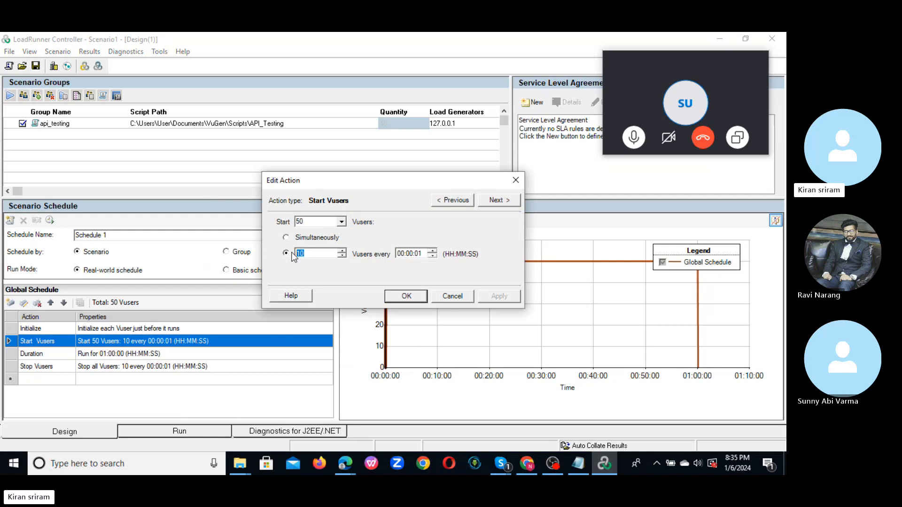
text(5)
click(406, 296)
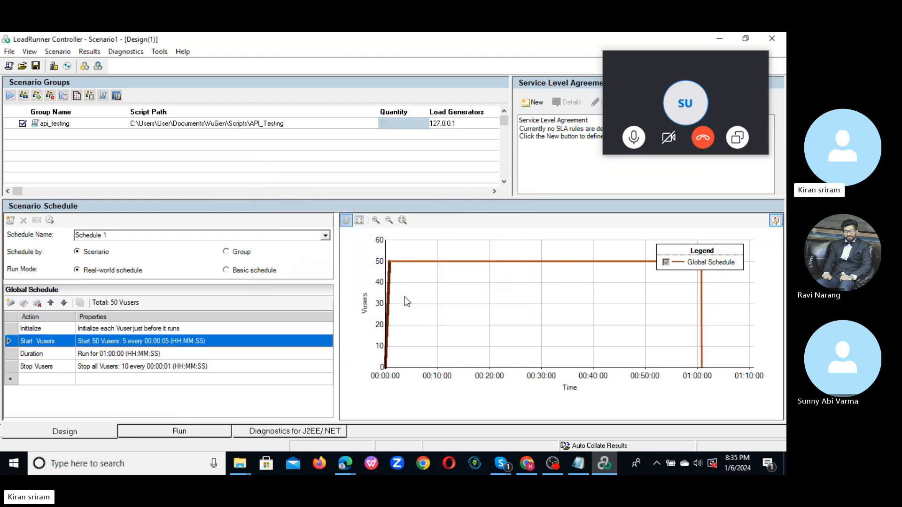
Change the Stop Vusers action to stop all Vusers, 5 every 00:00:05.
click(142, 369)
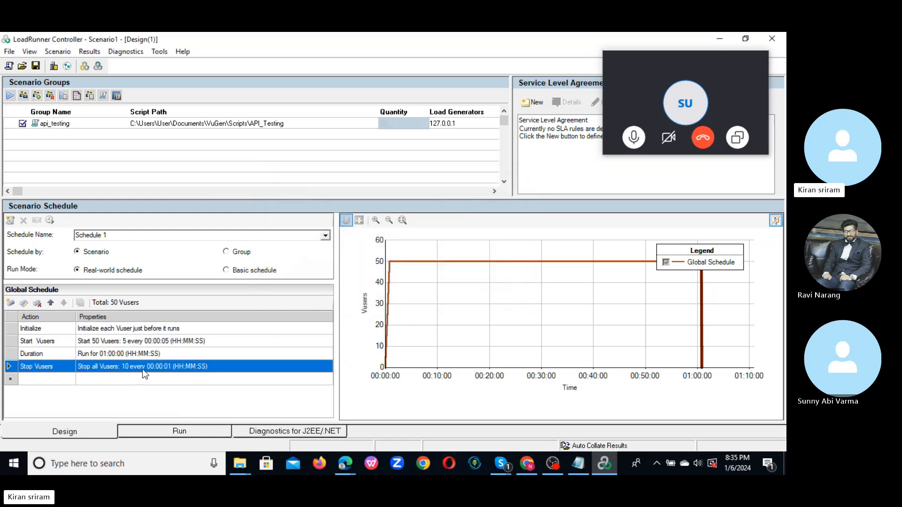
double_click(182, 366)
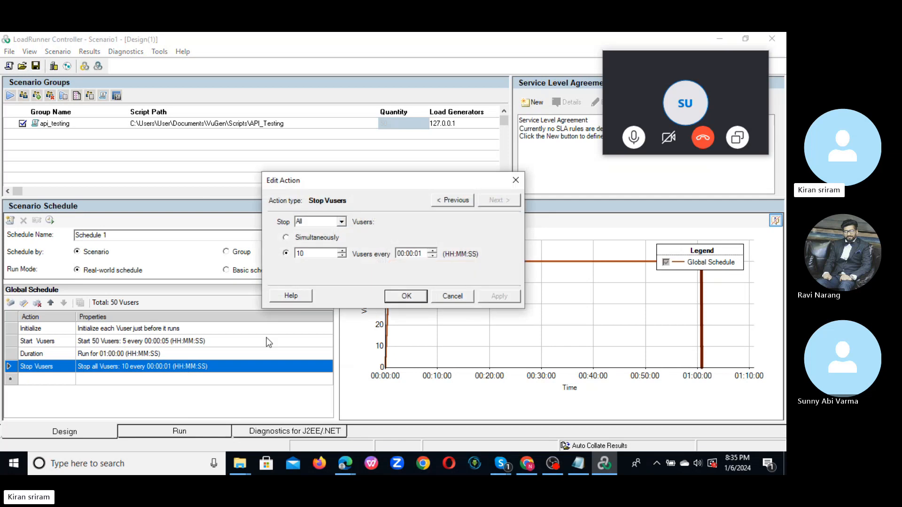
click(286, 253)
text(5)
click(402, 295)
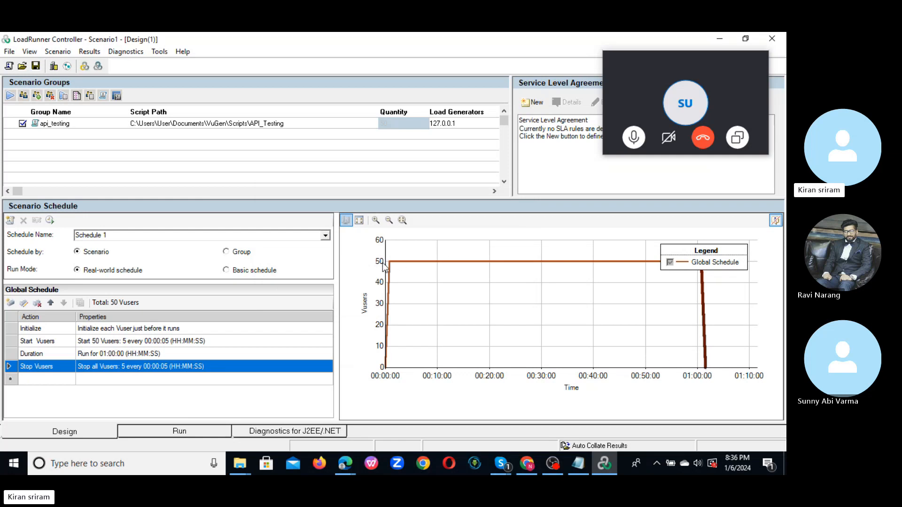
Change the Duration action in the global schedule to run for 00:03:00.
mouse_move(389, 264)
double_click(150, 356)
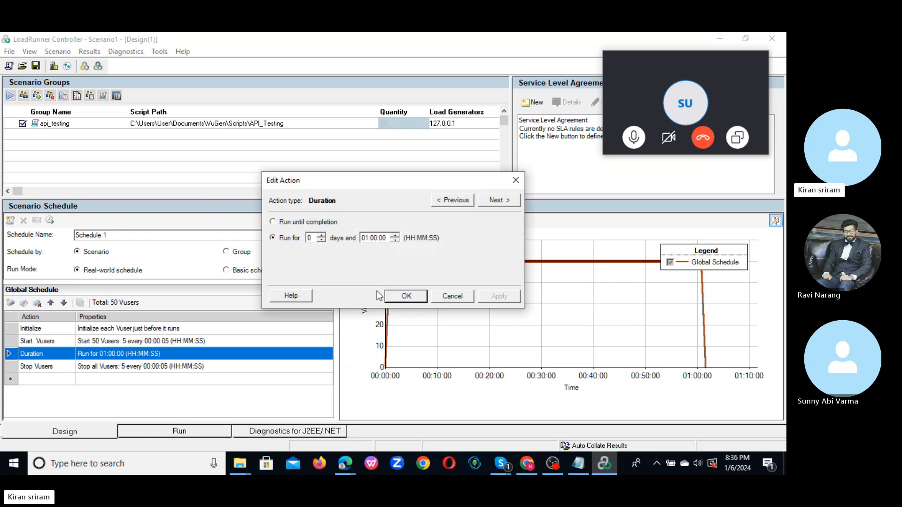
click(514, 181)
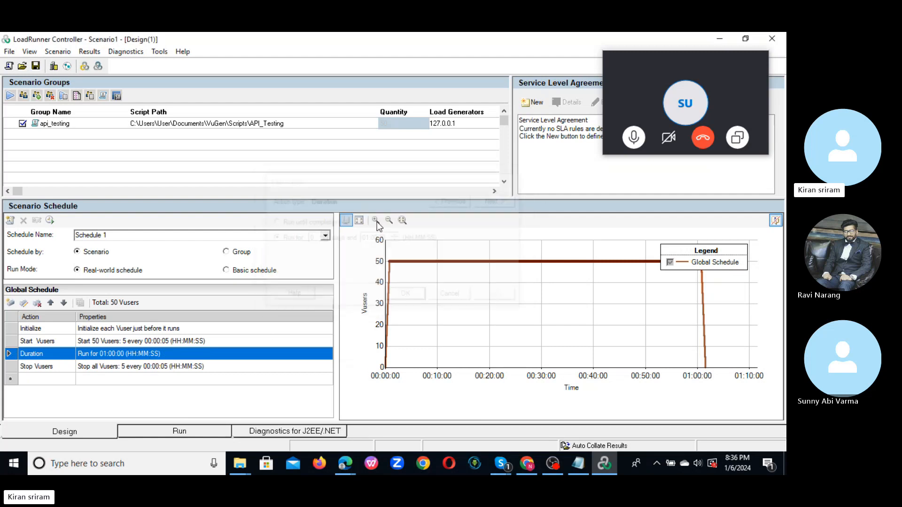
double_click(138, 353)
click(373, 238)
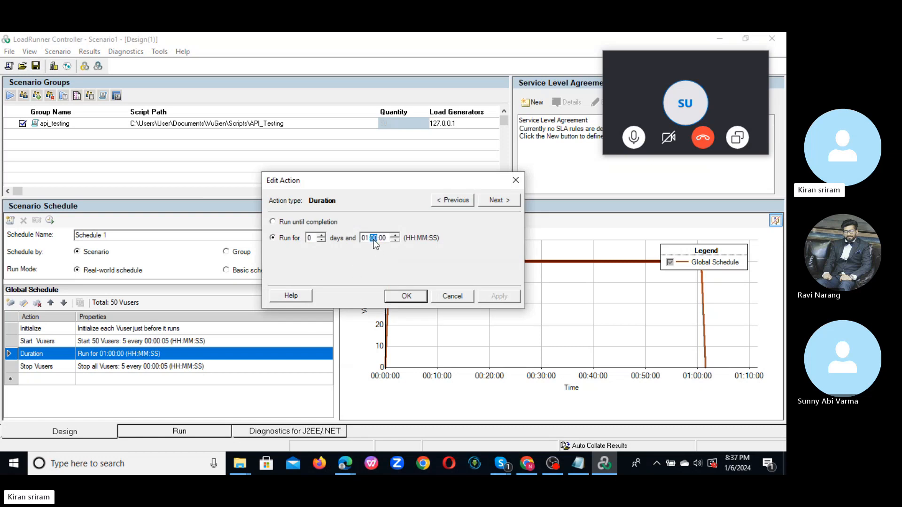
text(03)
click(407, 296)
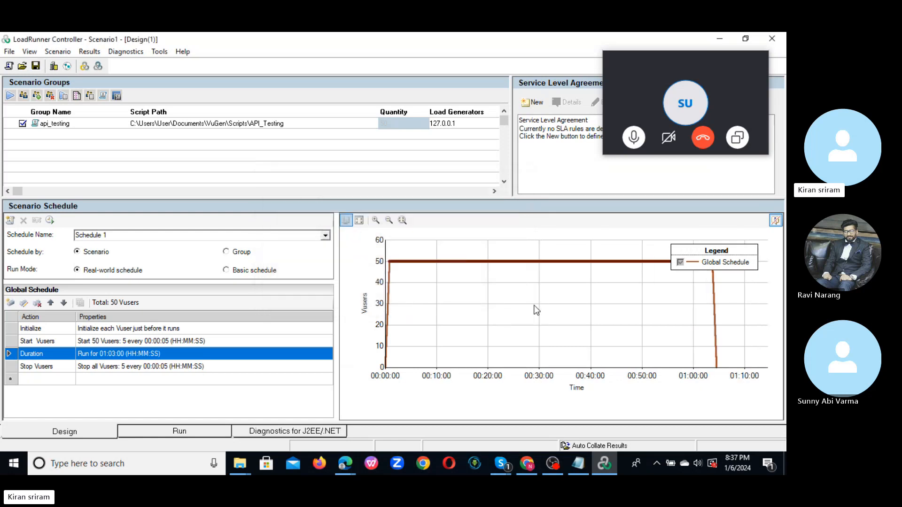
double_click(128, 357)
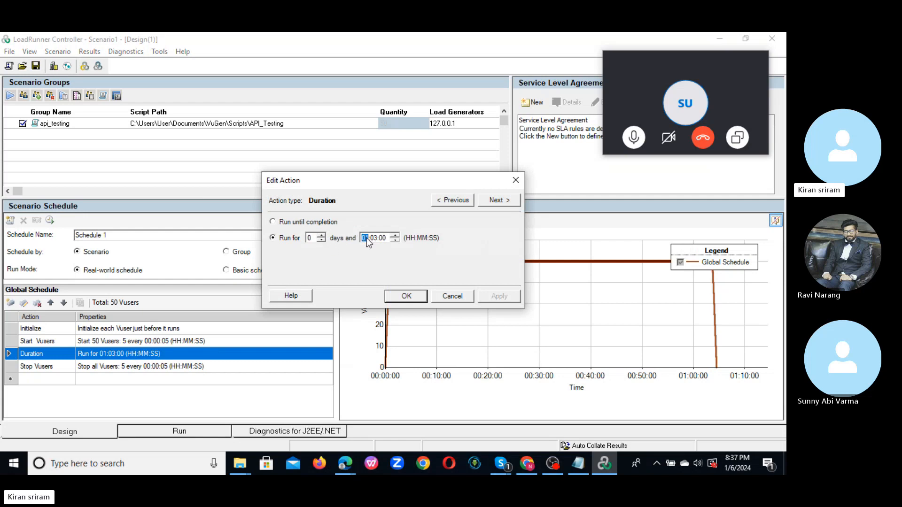
text(0)
click(407, 297)
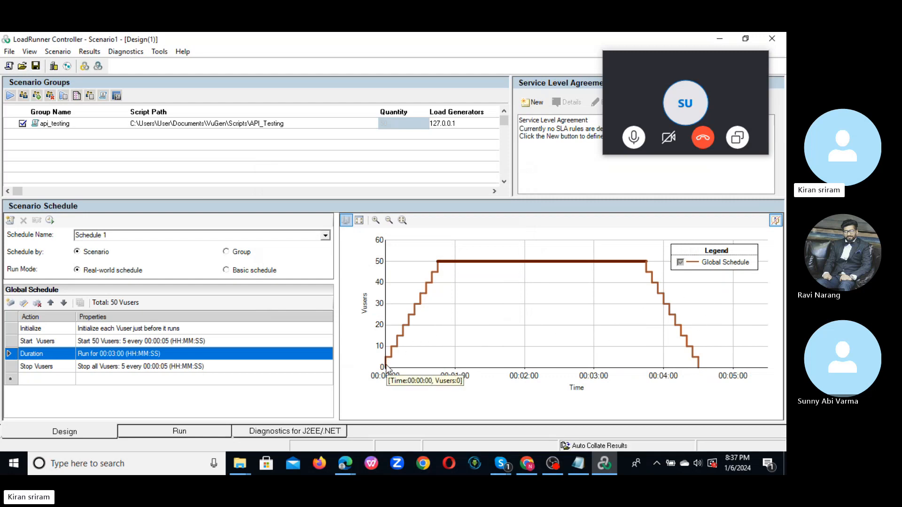
View the scenario's Run view and move the Skype call window away from the Scenario Status figures.
mouse_move(389, 370)
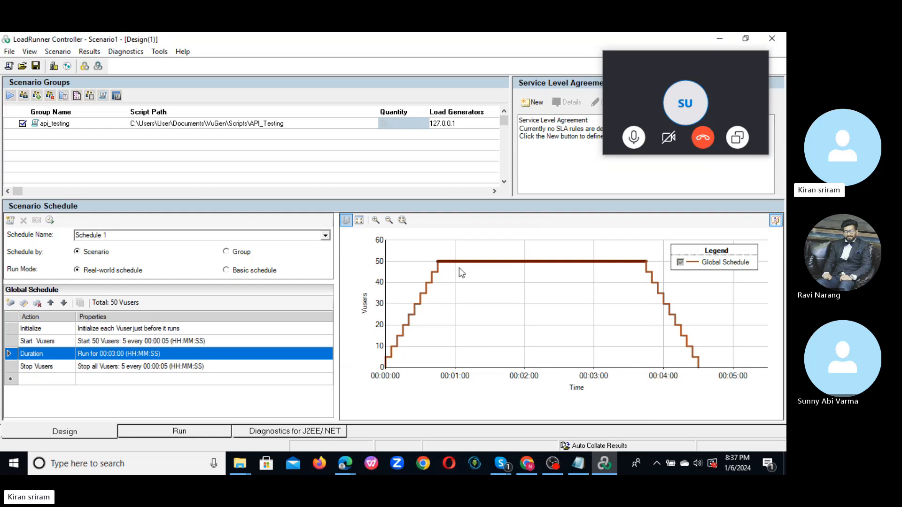
mouse_move(442, 262)
mouse_move(698, 365)
click(174, 432)
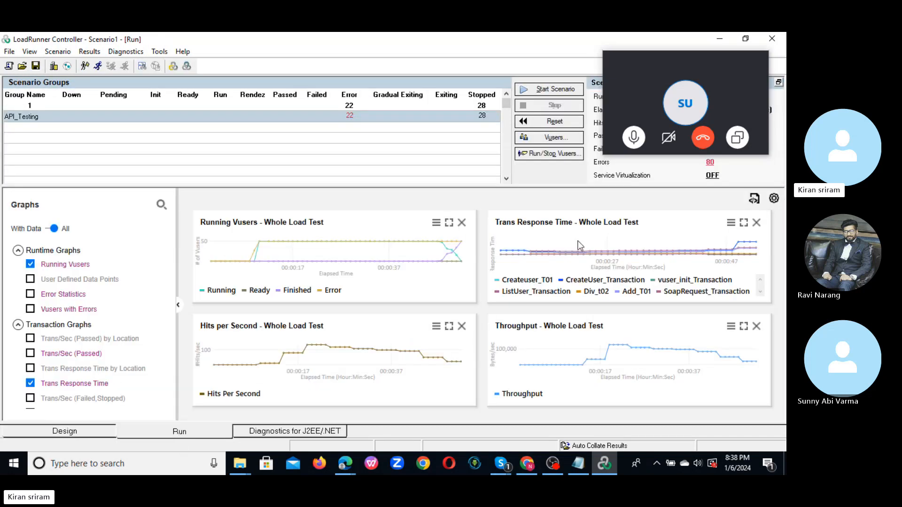
mouse_move(657, 74)
drag(658, 64, 646, 460)
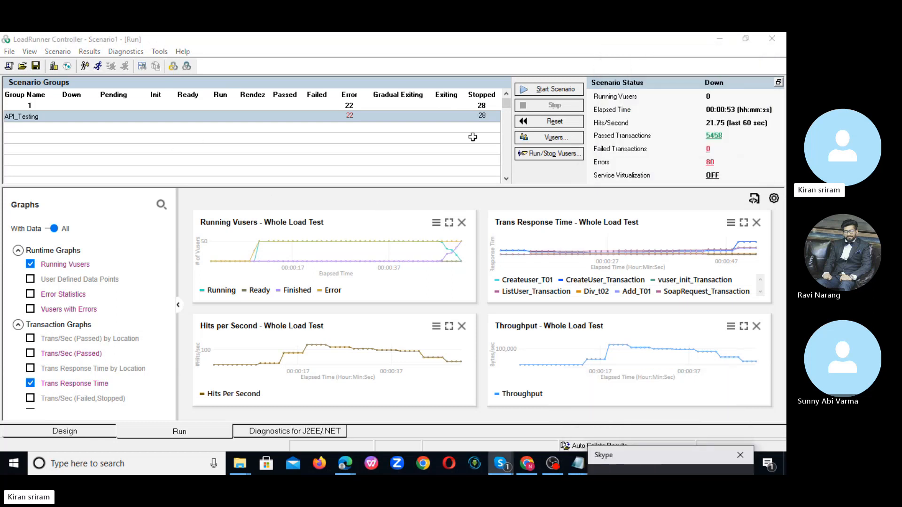
Reset the scenario's Vusers and start the scenario, overwriting the existing results directory.
click(559, 123)
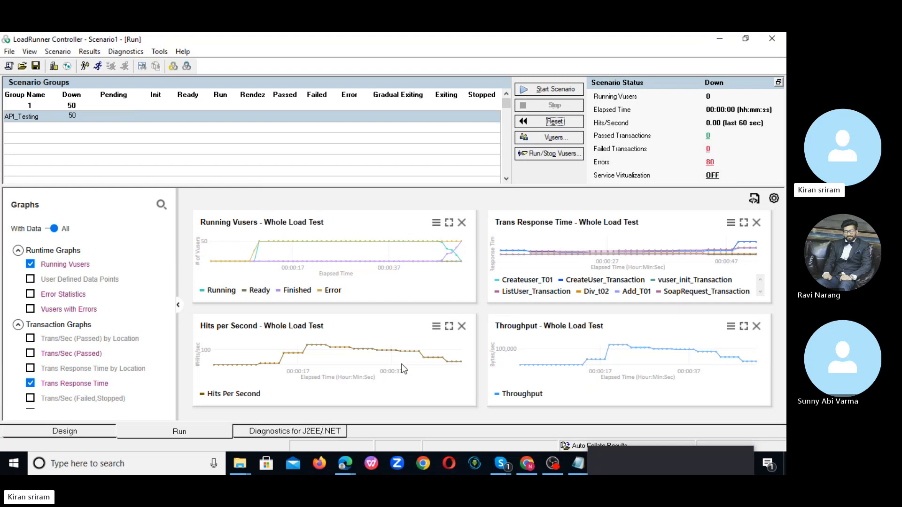
click(577, 281)
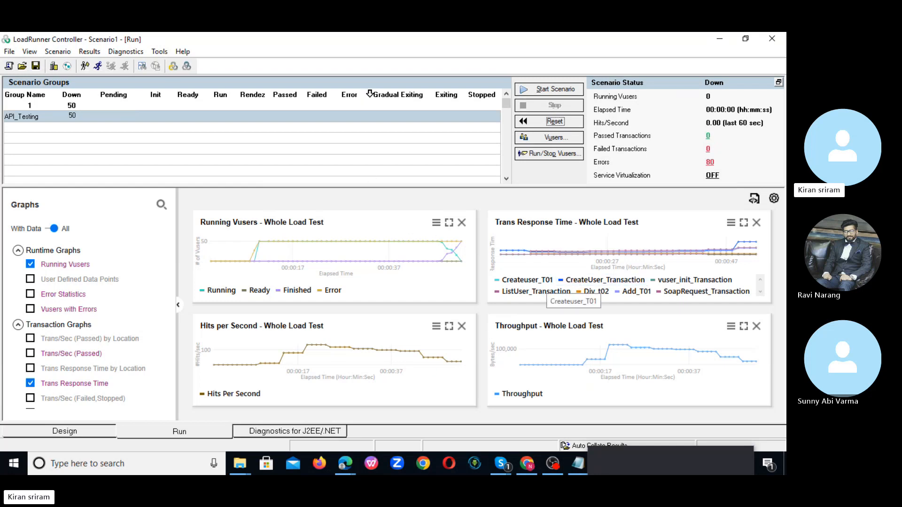
click(554, 90)
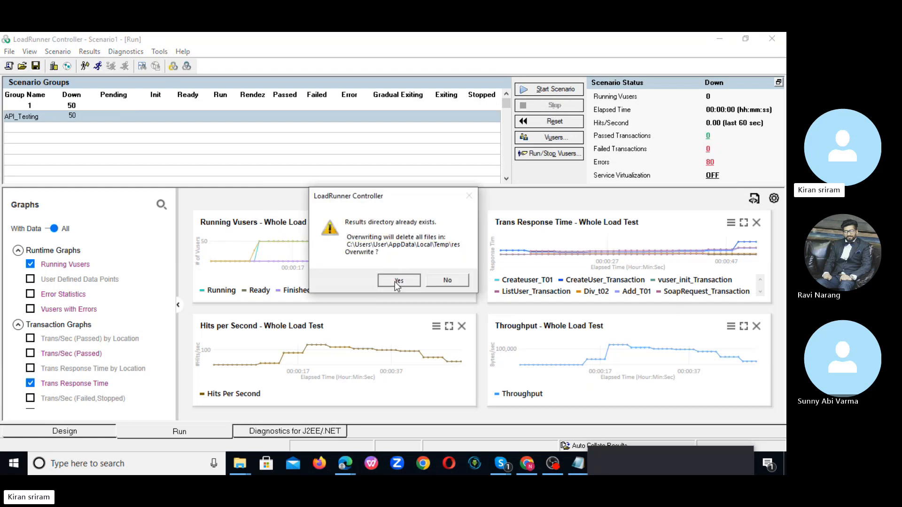
click(395, 281)
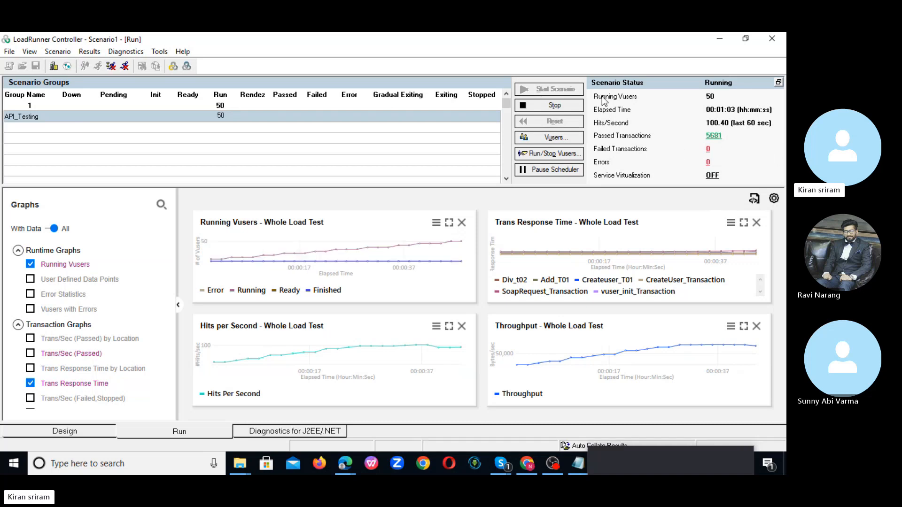
Enlarge the Running Vusers and Trans Response Time graphs in turn, reviewing the statistics of all transactions, and return to the four-graph view.
double_click(324, 248)
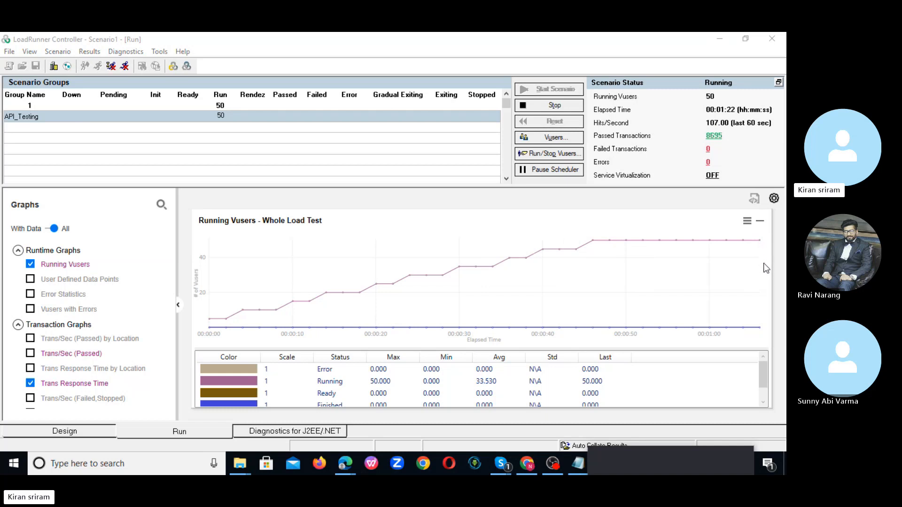
double_click(342, 253)
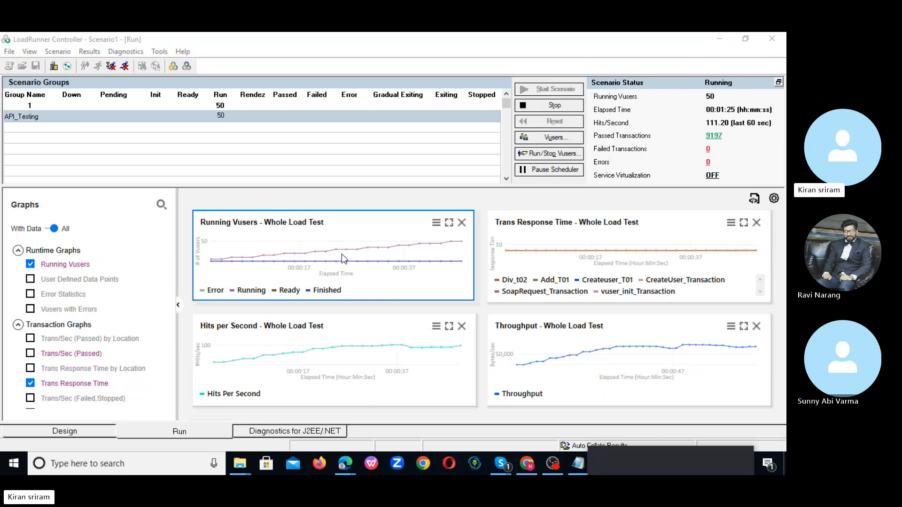
double_click(561, 241)
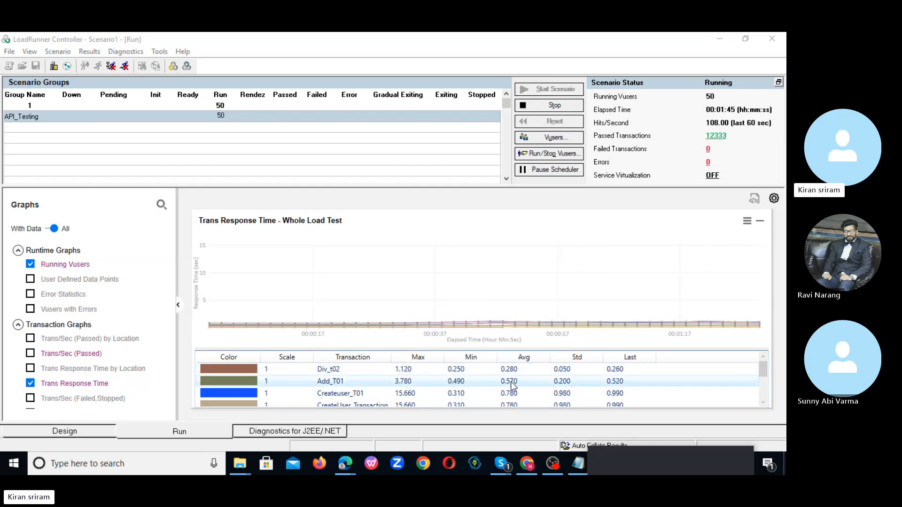
click(763, 403)
click(763, 403)
click(763, 403)
click(763, 403)
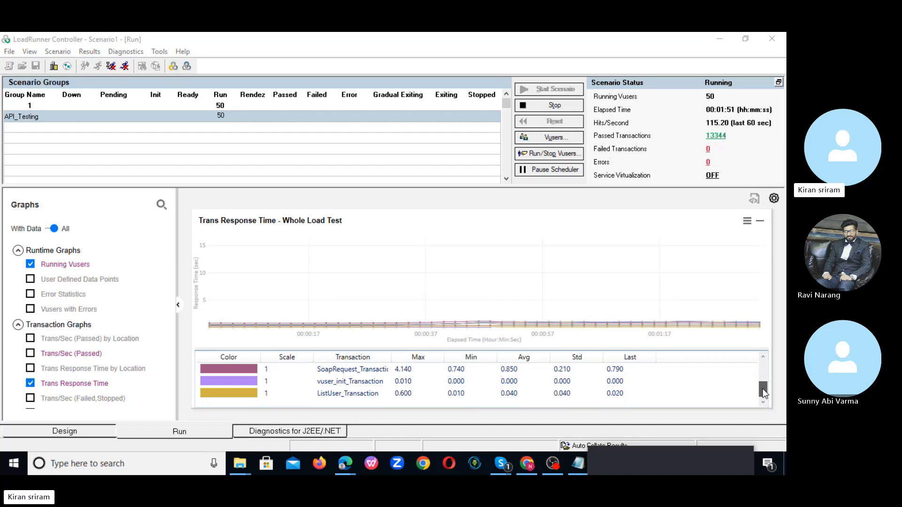
scroll(762, 385, up, 2)
scroll(763, 376, up, 2)
scroll(762, 380, down, 1)
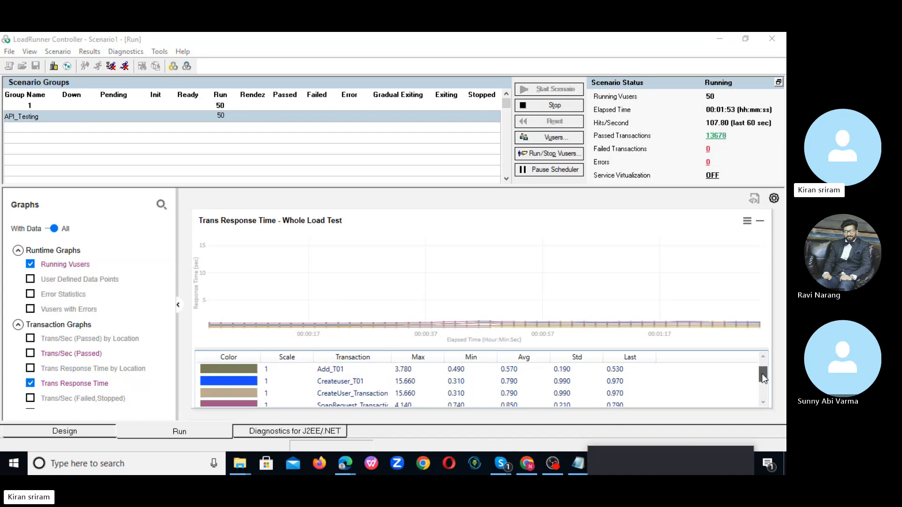
scroll(764, 388, down, 3)
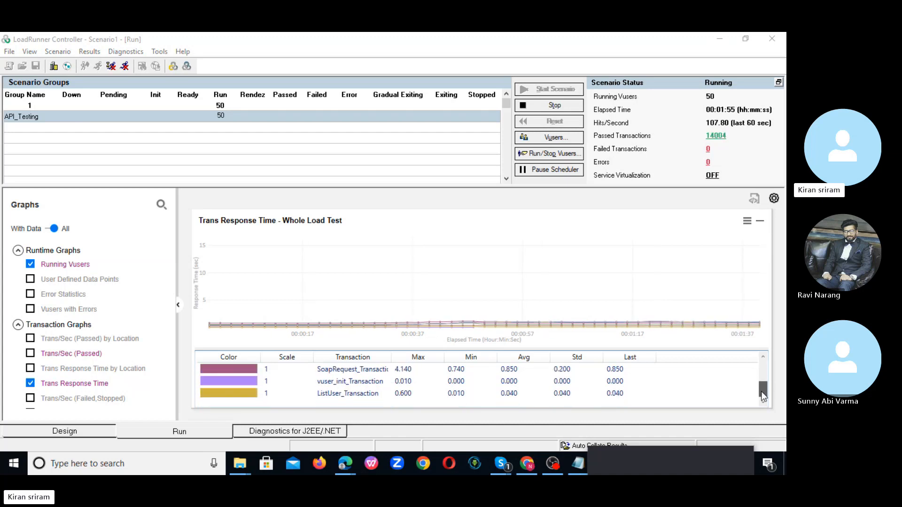
scroll(763, 396, up, 3)
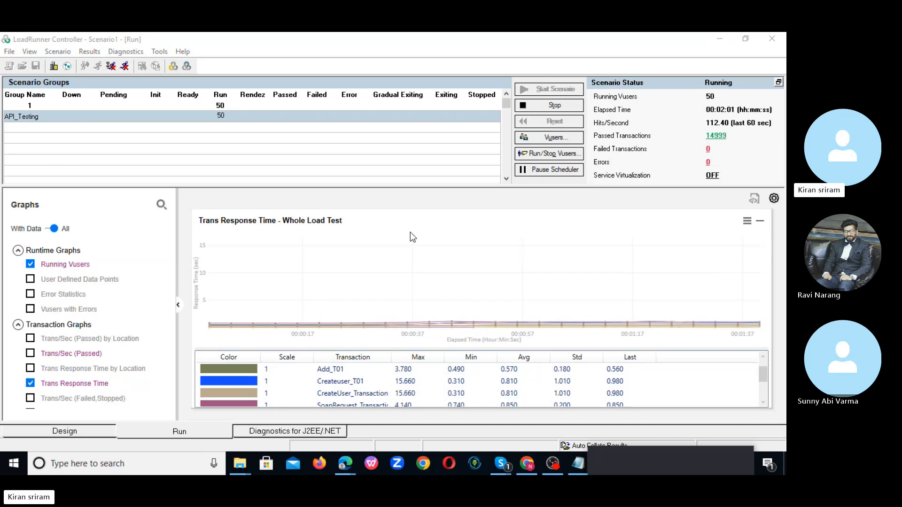
double_click(415, 255)
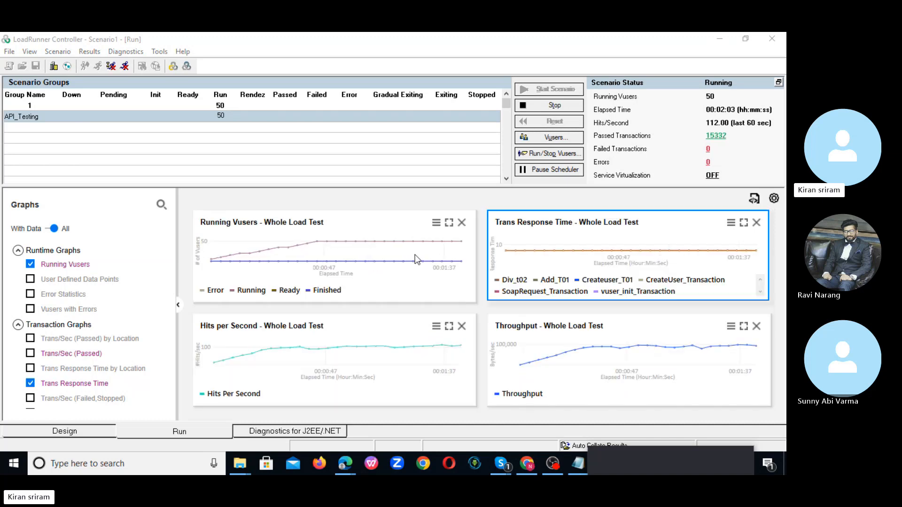
Enlarge the Hits per Second and Throughput graphs in turn, returning to the four-graph view after each.
double_click(346, 344)
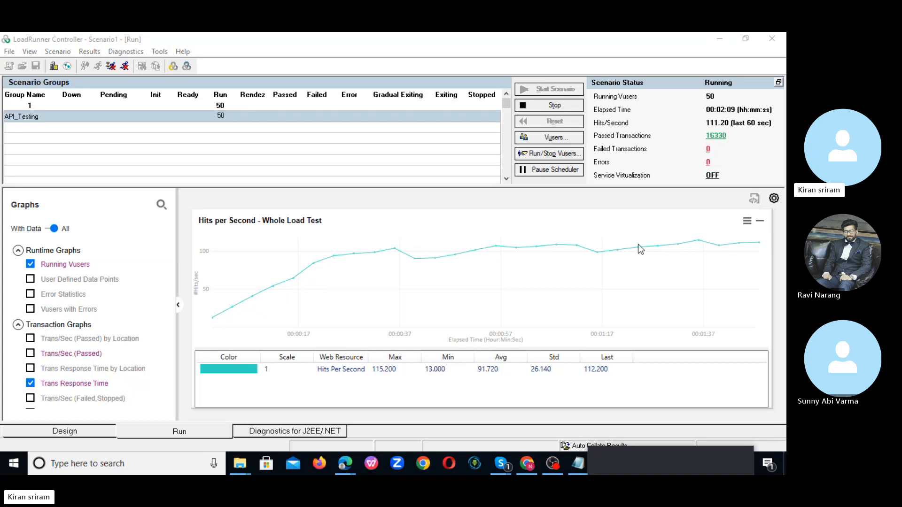
double_click(526, 291)
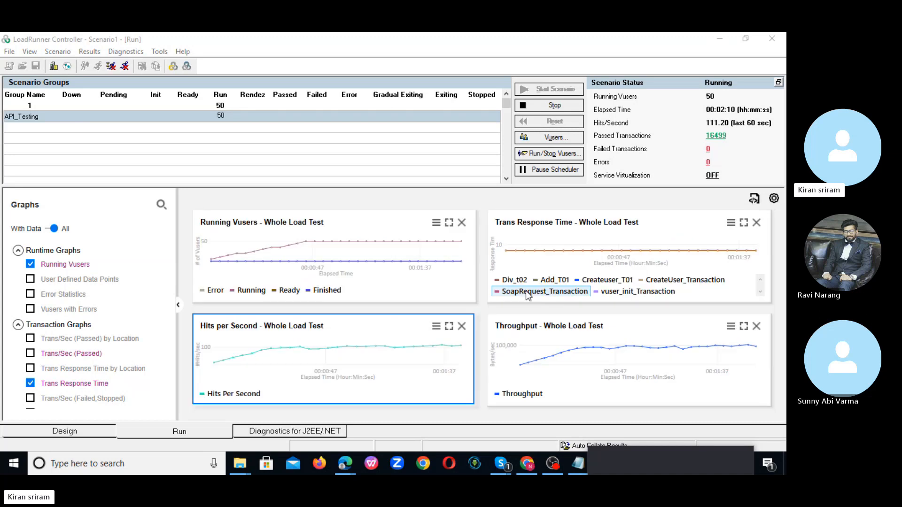
double_click(561, 345)
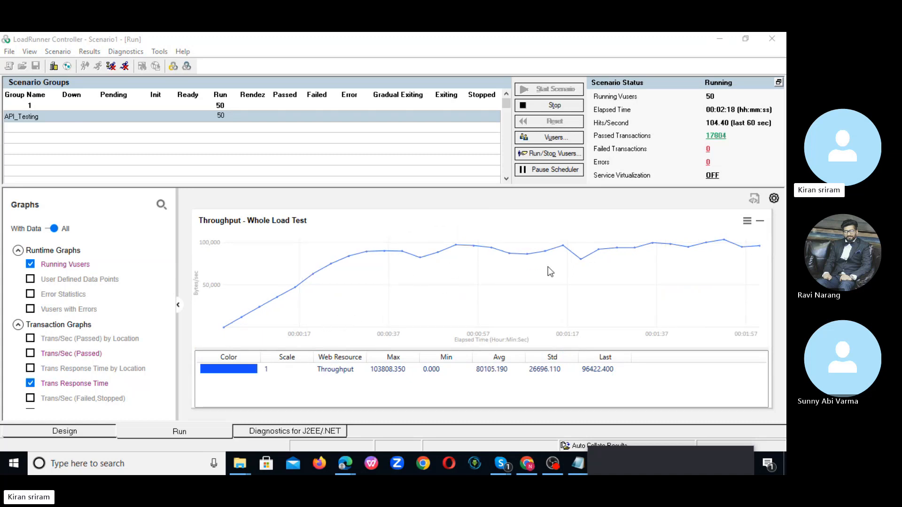
double_click(508, 283)
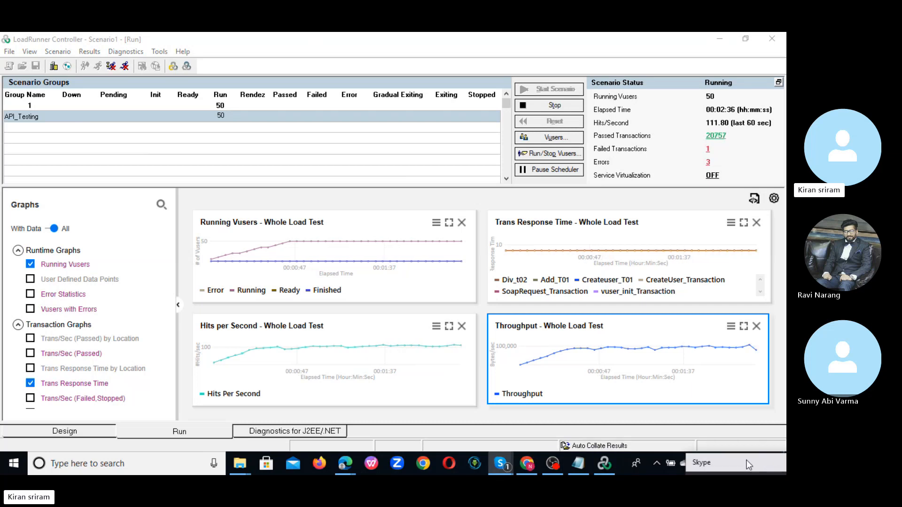
Open Task Manager, examine the machine's CPU and memory performance during the run, and minimize it.
right_click(621, 459)
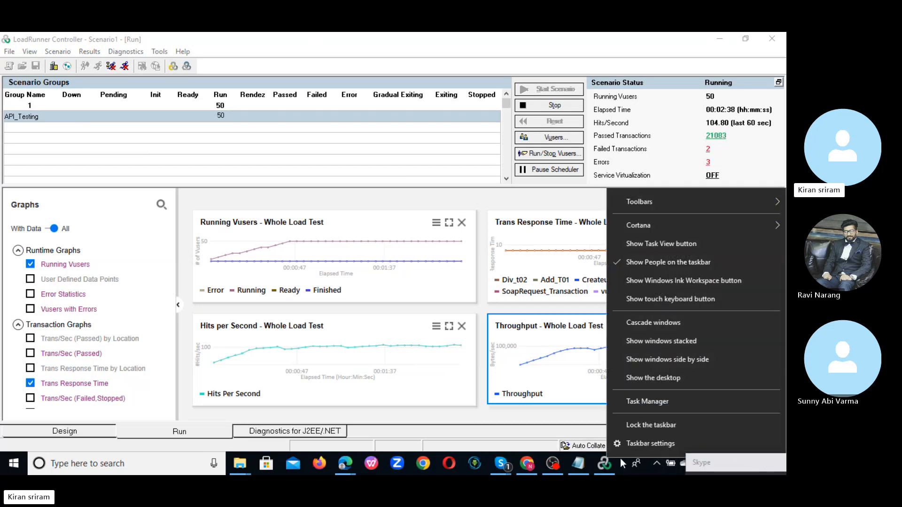
click(653, 404)
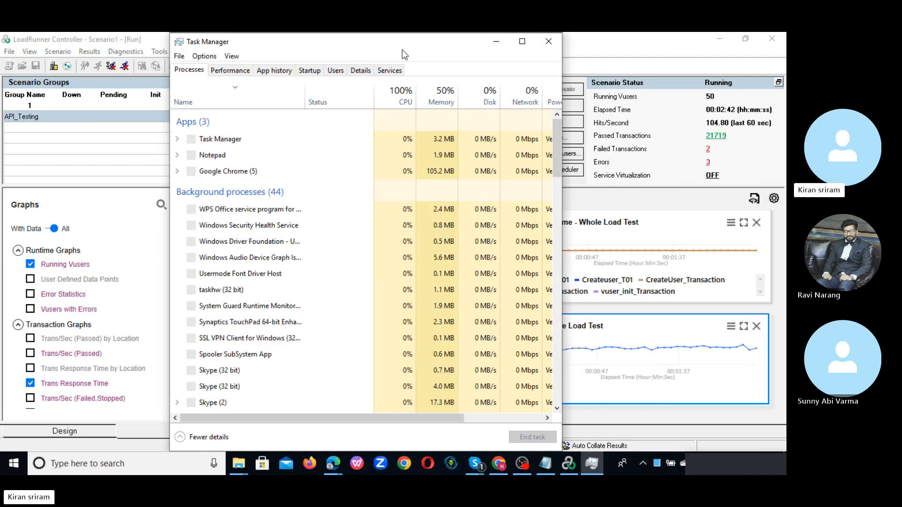
drag(401, 46, 462, 209)
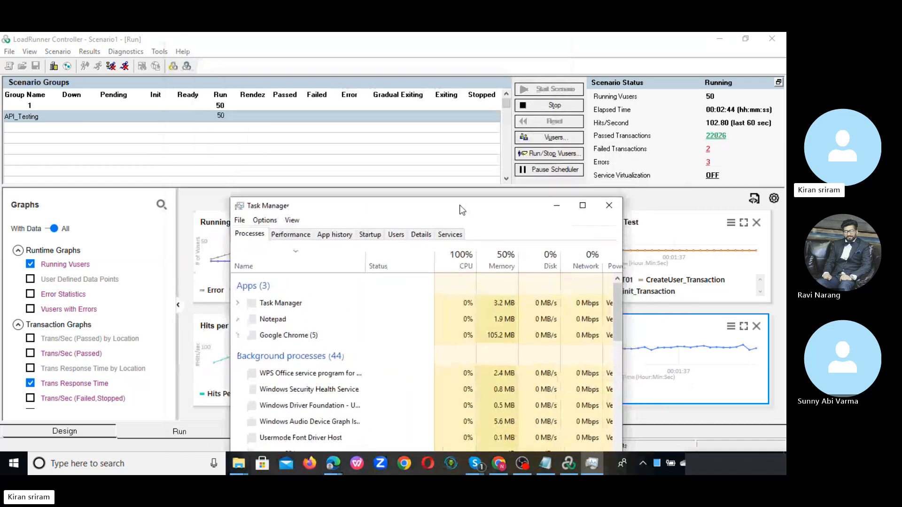
click(289, 234)
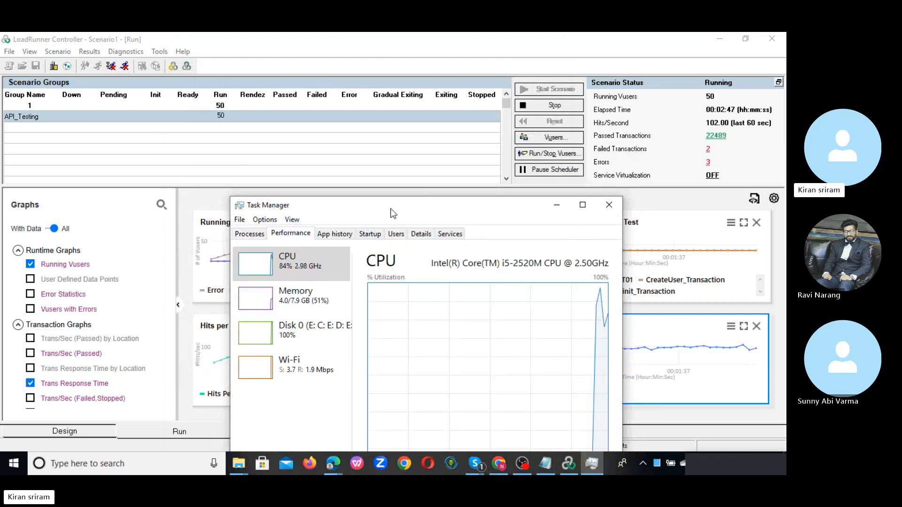
drag(389, 210, 585, 192)
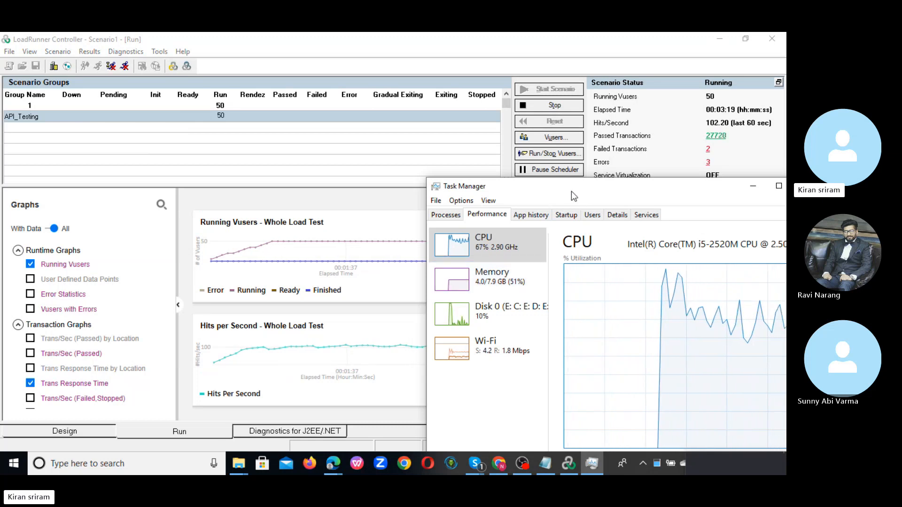
drag(572, 191, 405, 209)
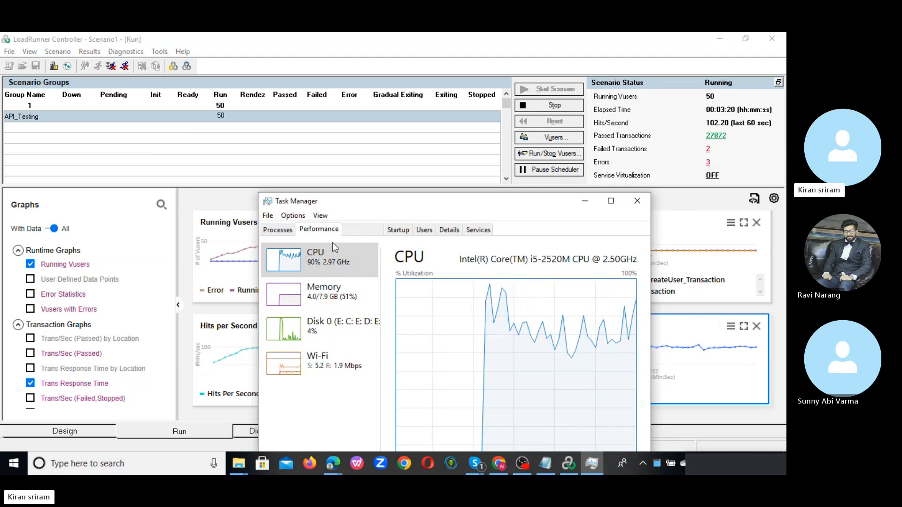
click(578, 205)
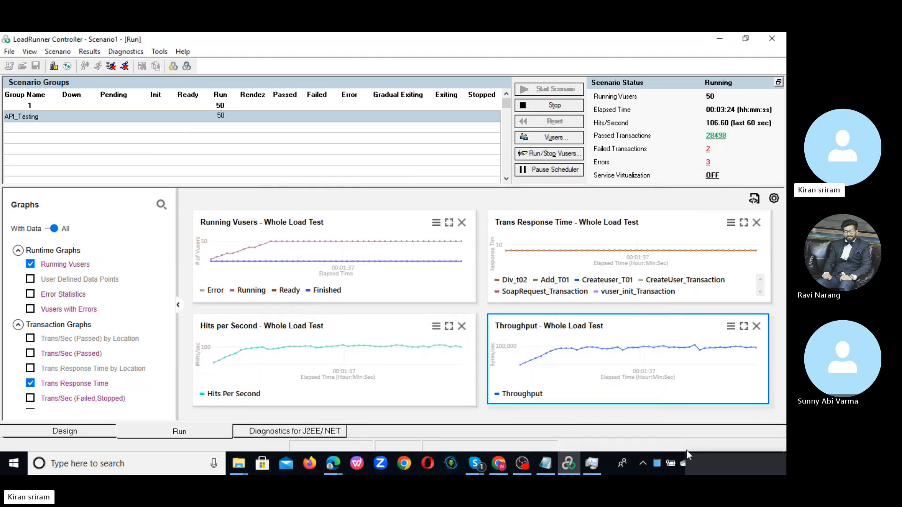
Examine the failed transactions, read the detailed message text of the scenario's errors in the Output window, and close both windows.
click(709, 150)
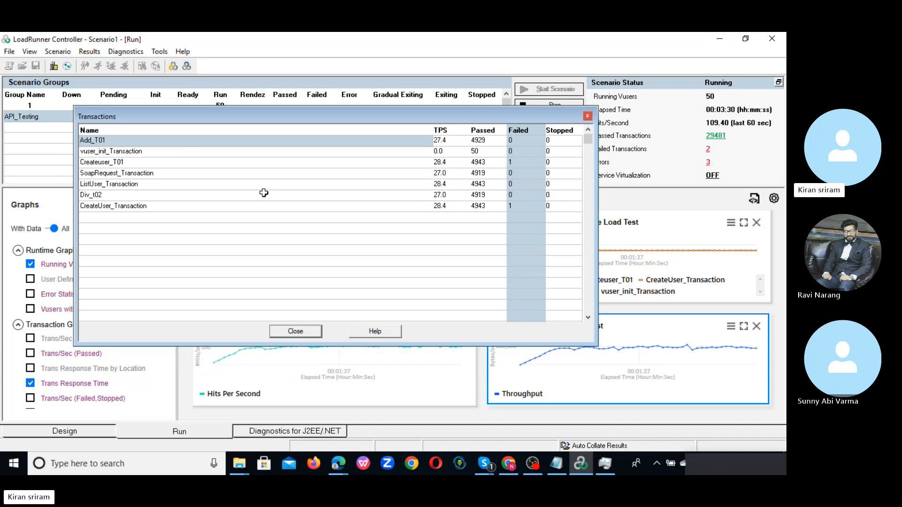
click(587, 116)
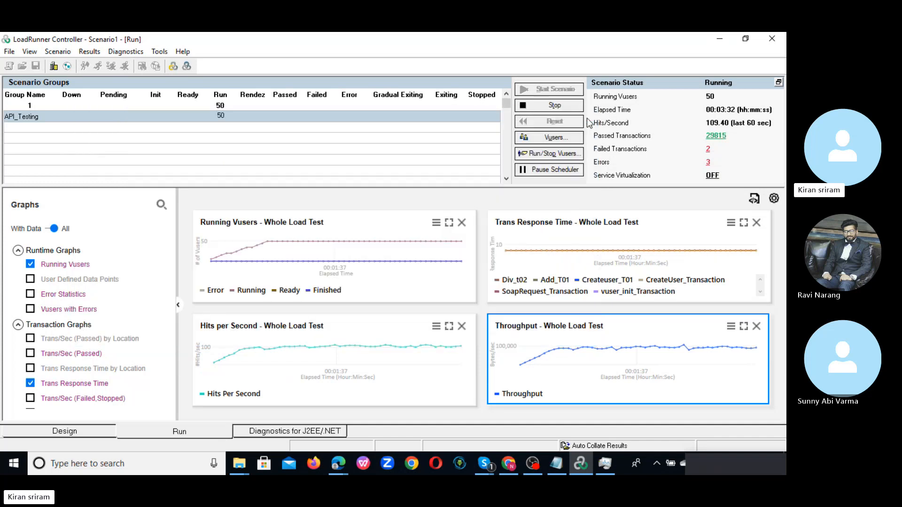
click(709, 163)
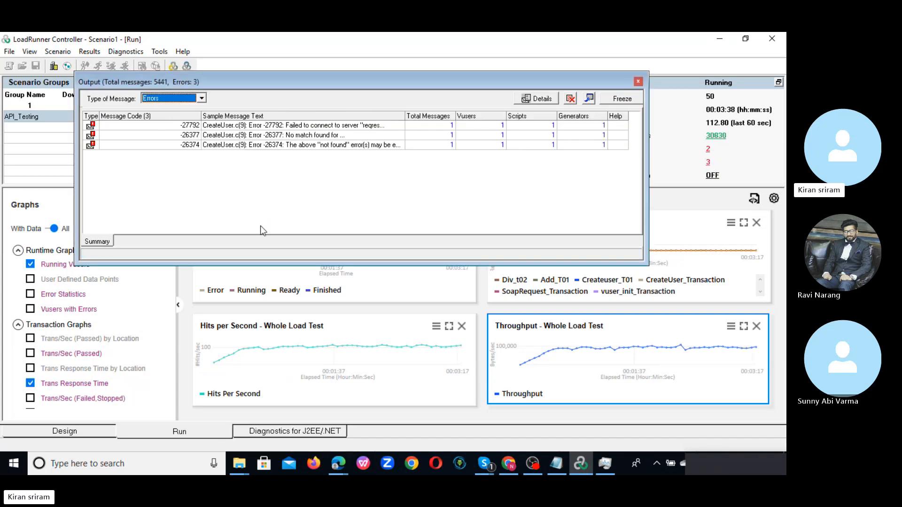
click(331, 126)
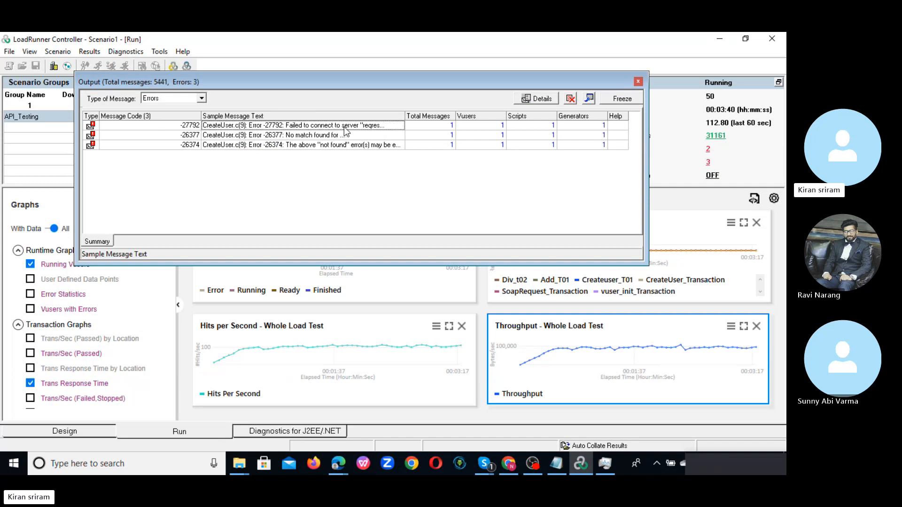
double_click(344, 128)
click(345, 135)
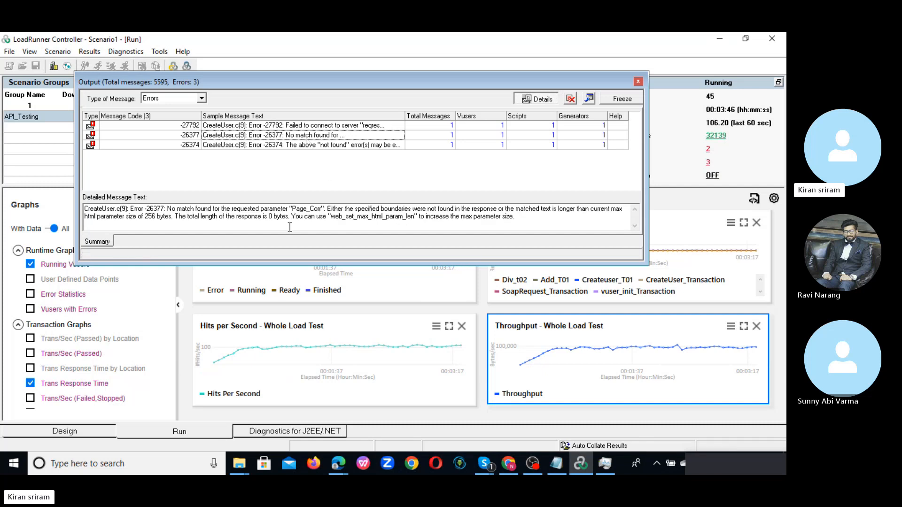
drag(290, 209, 324, 209)
click(313, 146)
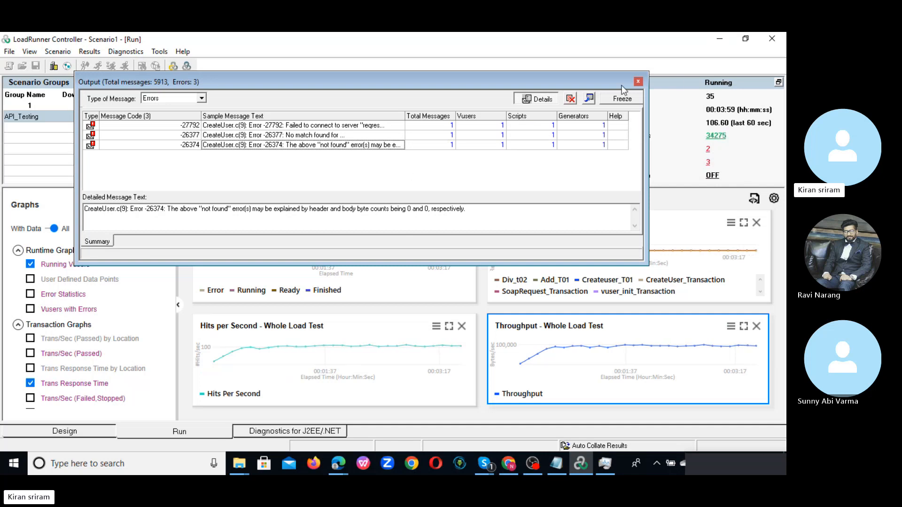
click(638, 82)
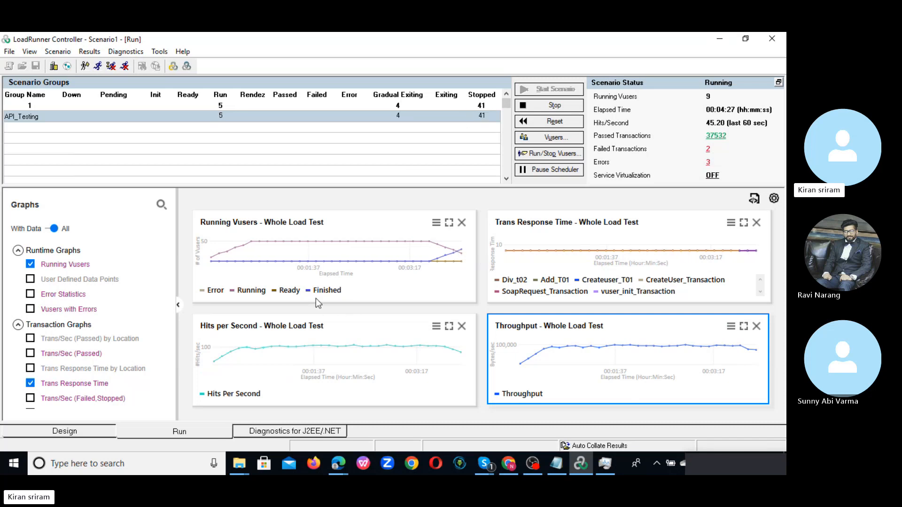
Enlarge the Running Vusers graph and launch the analysis of the scenario's results.
double_click(375, 246)
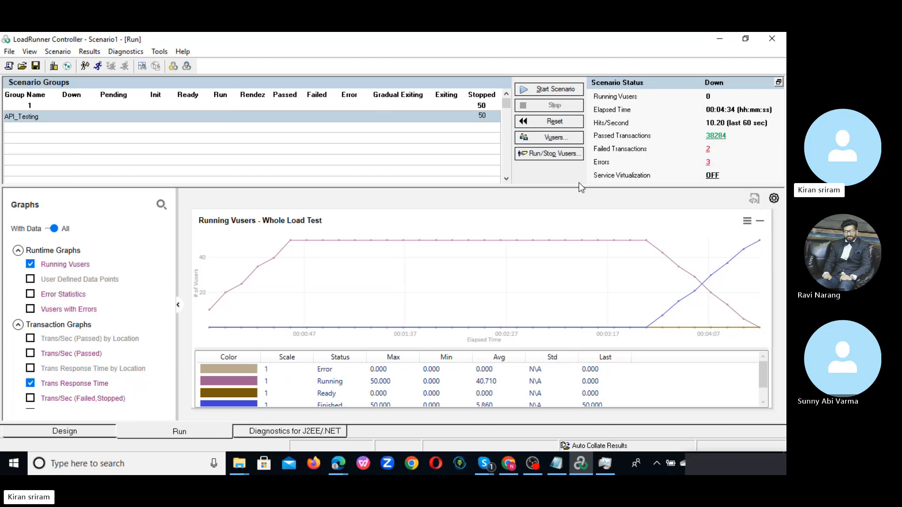
click(95, 56)
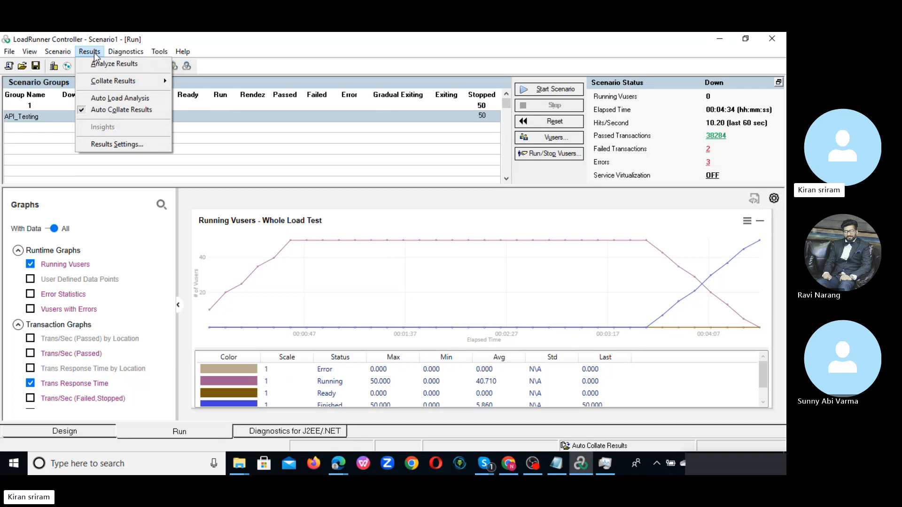
click(107, 65)
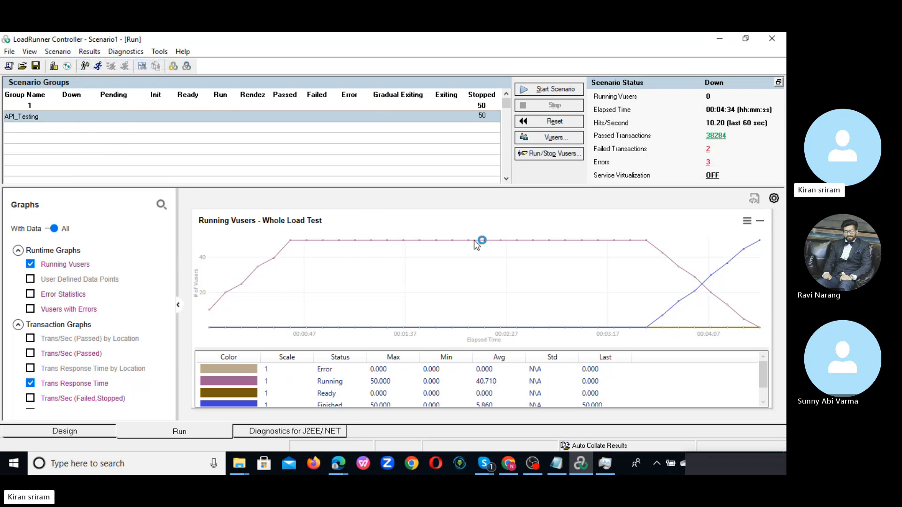
Start the scenario again and overwrite the existing results directory.
key(Return)
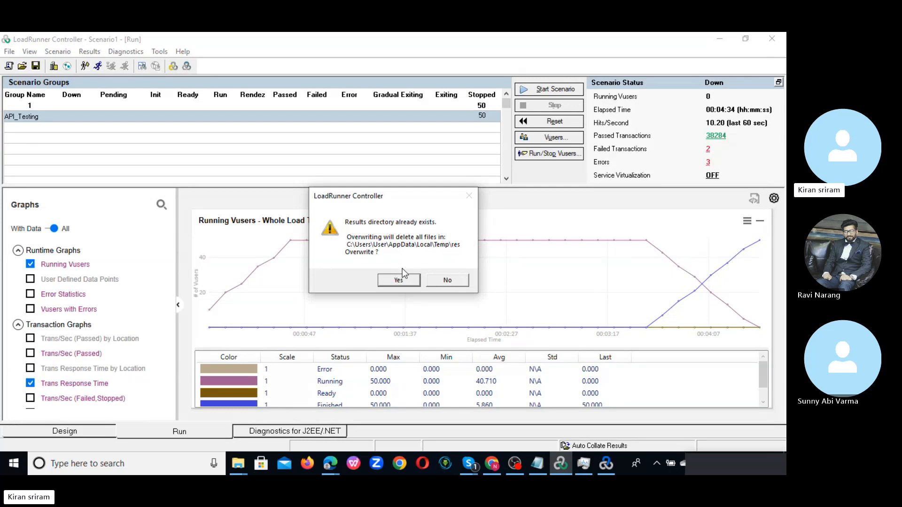
click(412, 280)
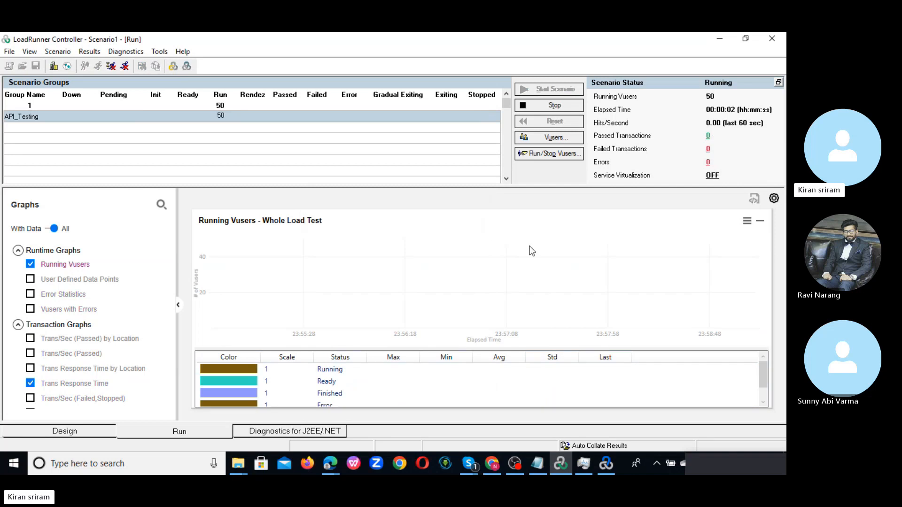
Switch to LoadRunner Analysis, accept viewing the complete analysis data, and select the Summary Report.
click(611, 462)
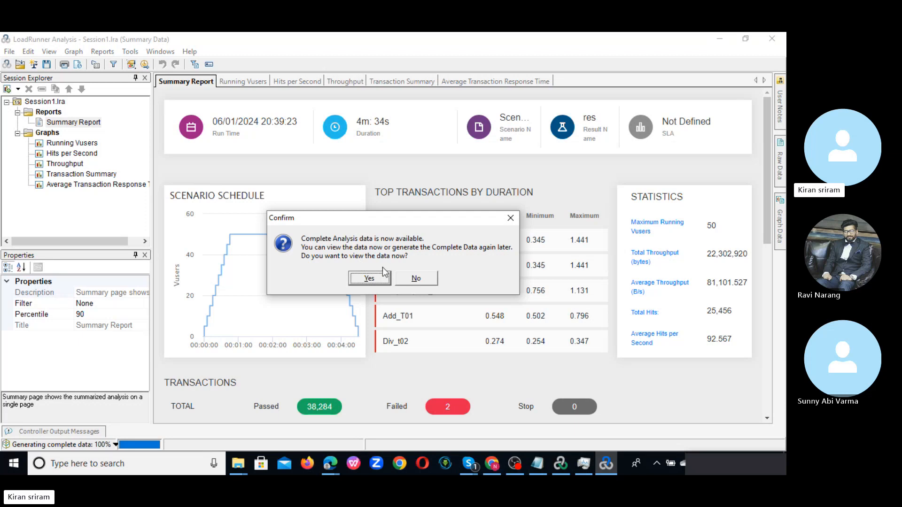
click(375, 281)
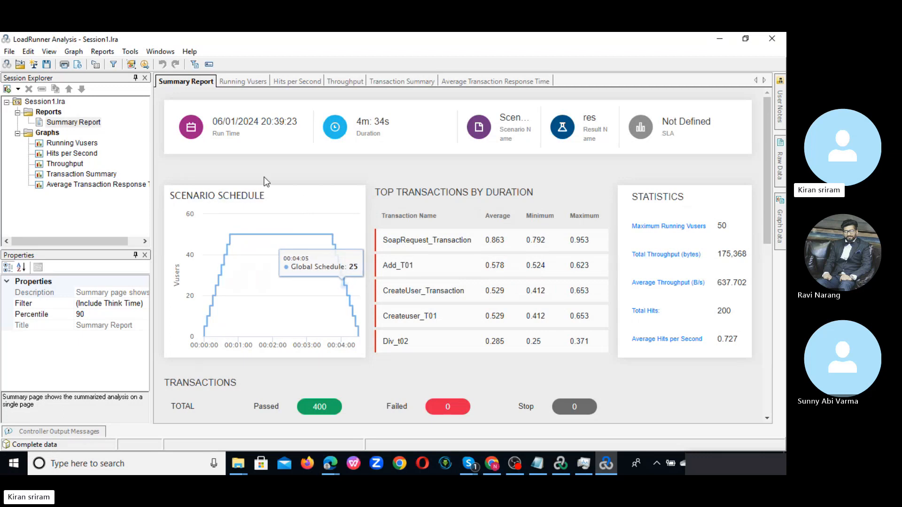
click(79, 122)
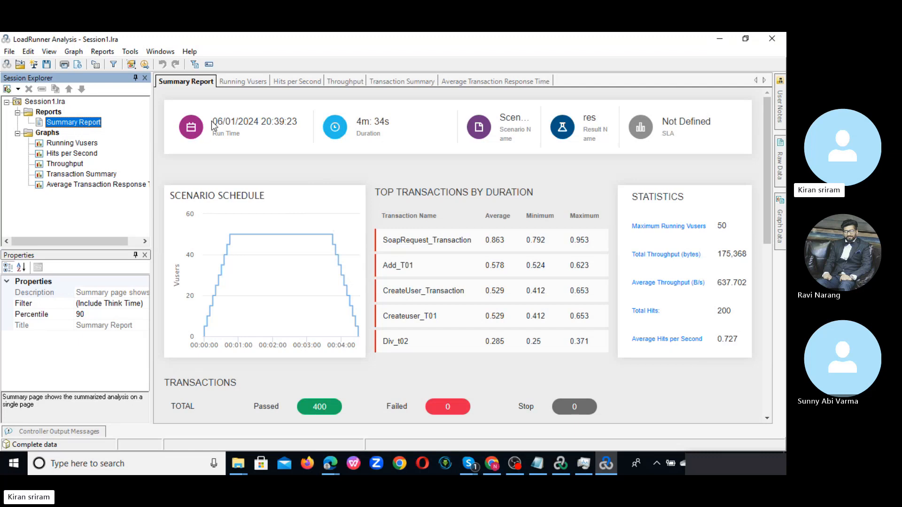
Examine the Summary Report's run time, duration, scenario schedule, top transactions by duration, and statistics.
drag(212, 123, 300, 126)
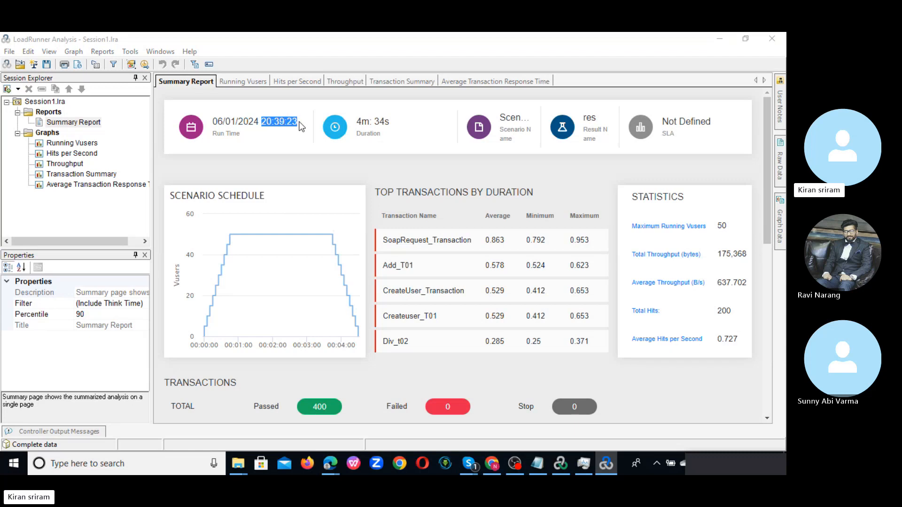
click(358, 120)
drag(358, 120, 390, 121)
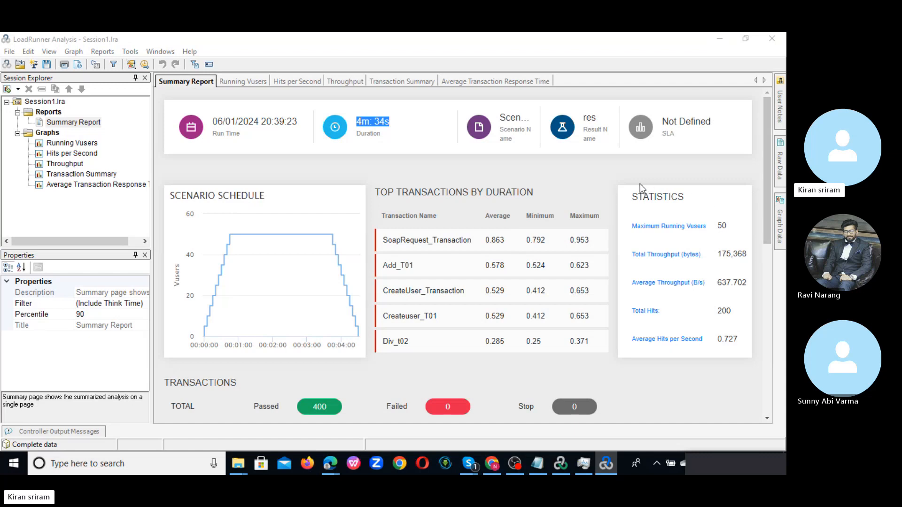
drag(771, 174, 763, 199)
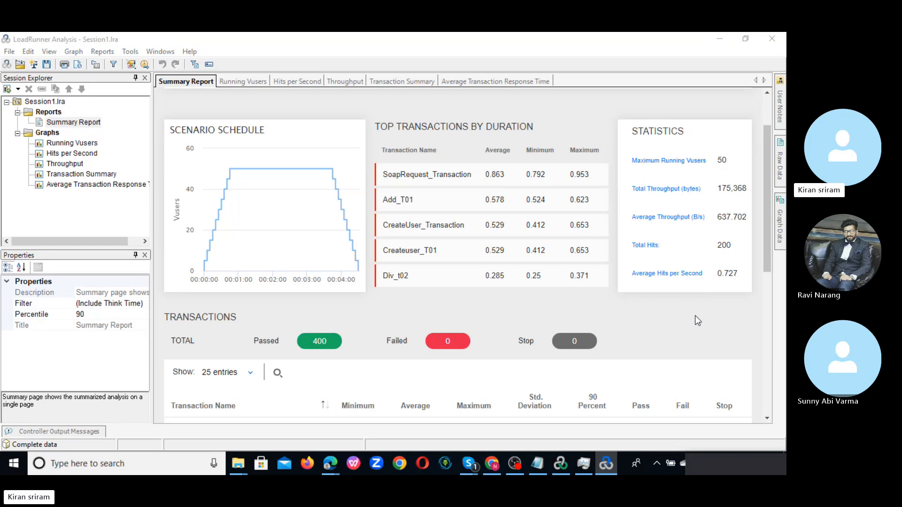
drag(770, 251, 768, 316)
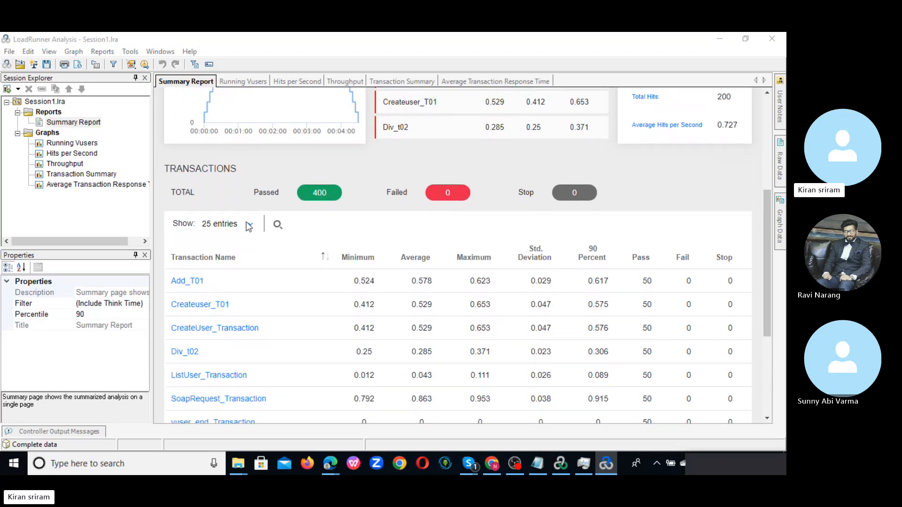
Examine the per-transaction response times and the HTTP response codes in the Summary Report, then return to its beginning.
drag(766, 247, 765, 302)
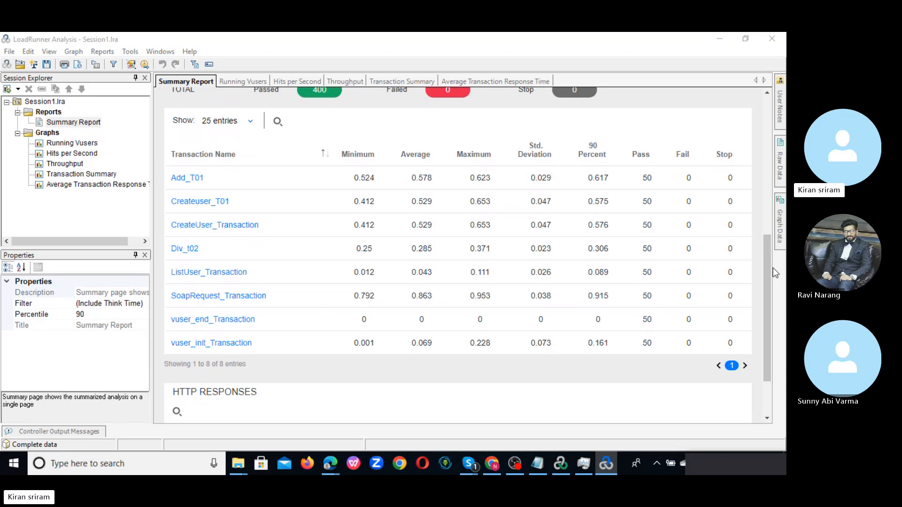
mouse_move(768, 262)
mouse_down()
mouse_move(760, 195)
mouse_move(766, 258)
mouse_up()
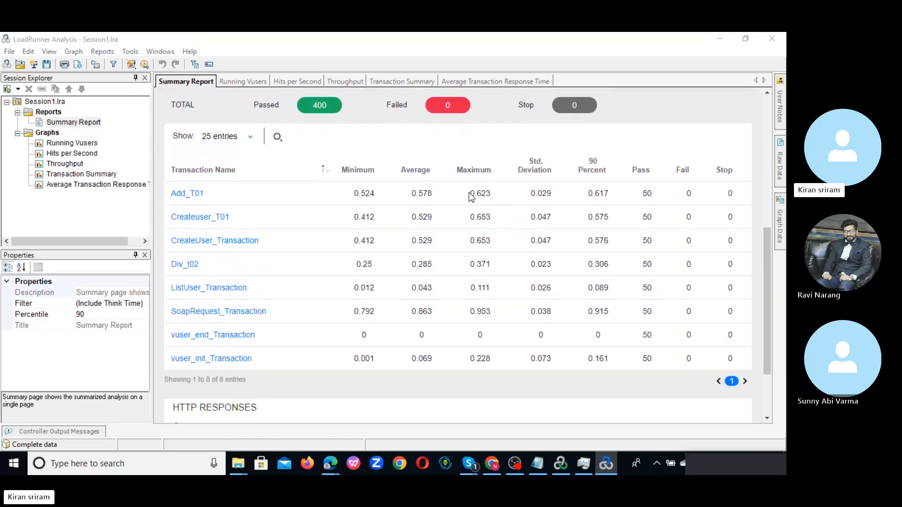
drag(412, 193, 436, 364)
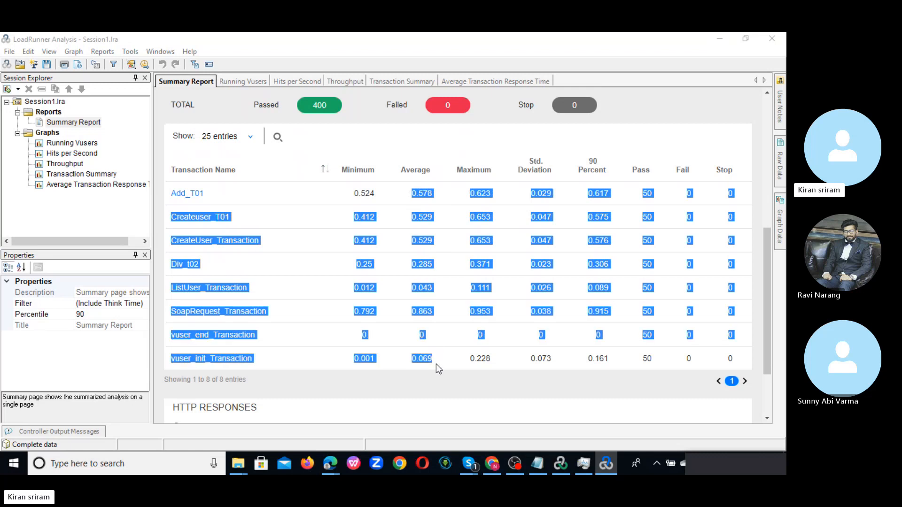
drag(764, 315, 767, 404)
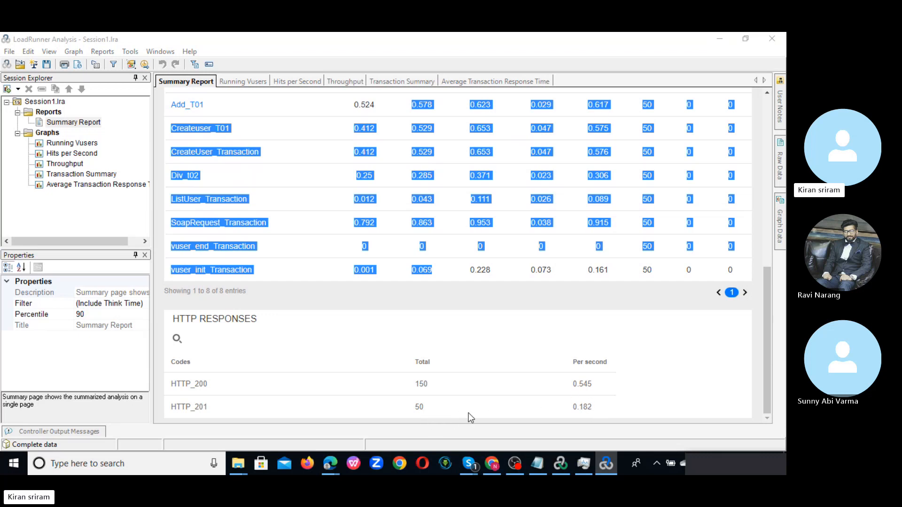
drag(171, 382, 219, 407)
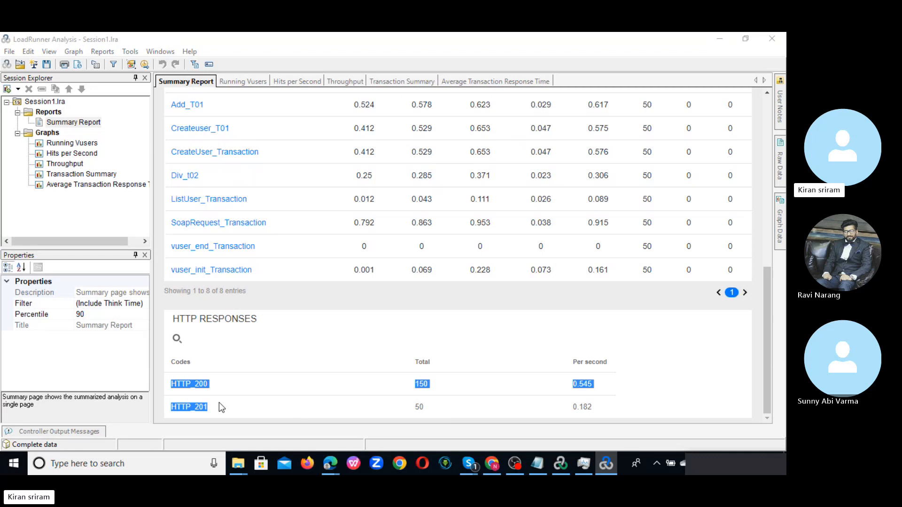
click(514, 404)
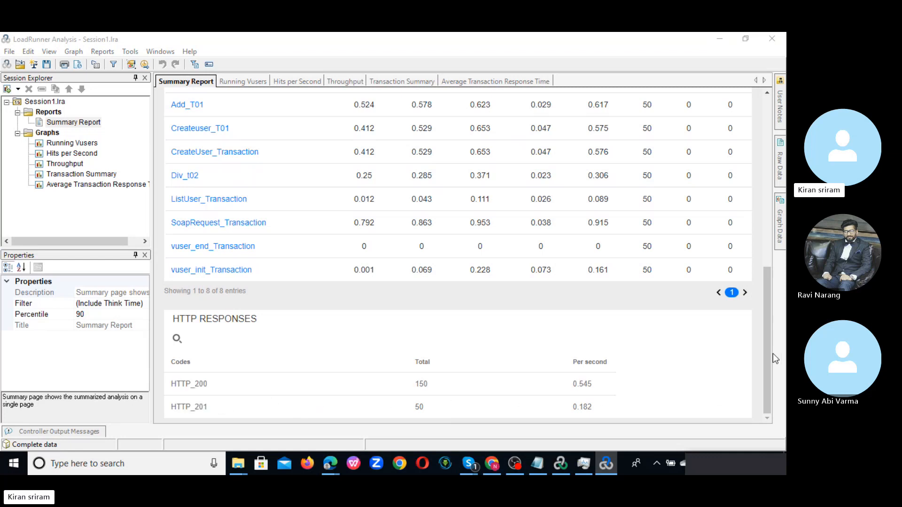
drag(767, 336, 734, 112)
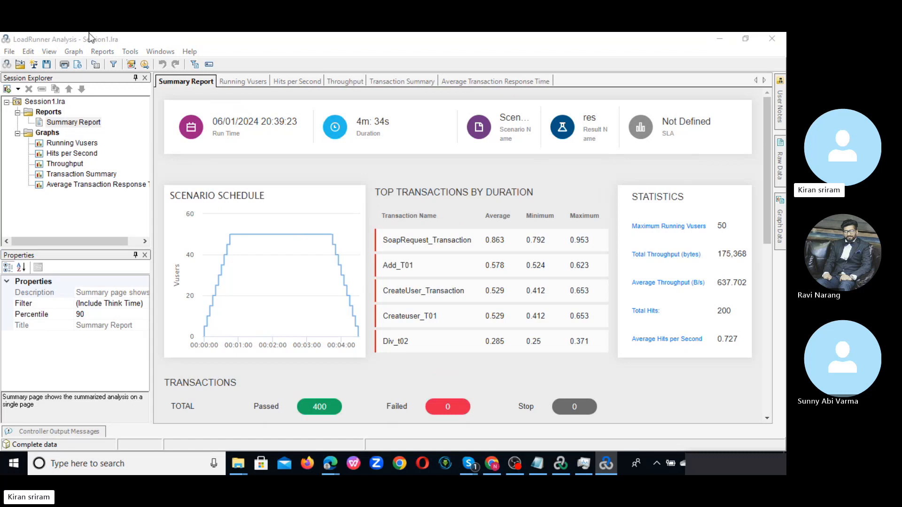
Generate a report from the "Detailed report (for single run)" template.
click(95, 52)
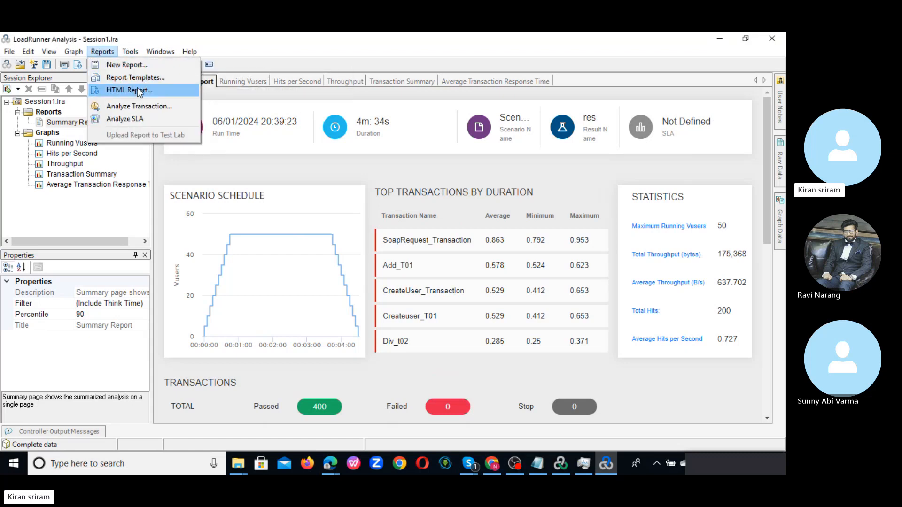
click(167, 81)
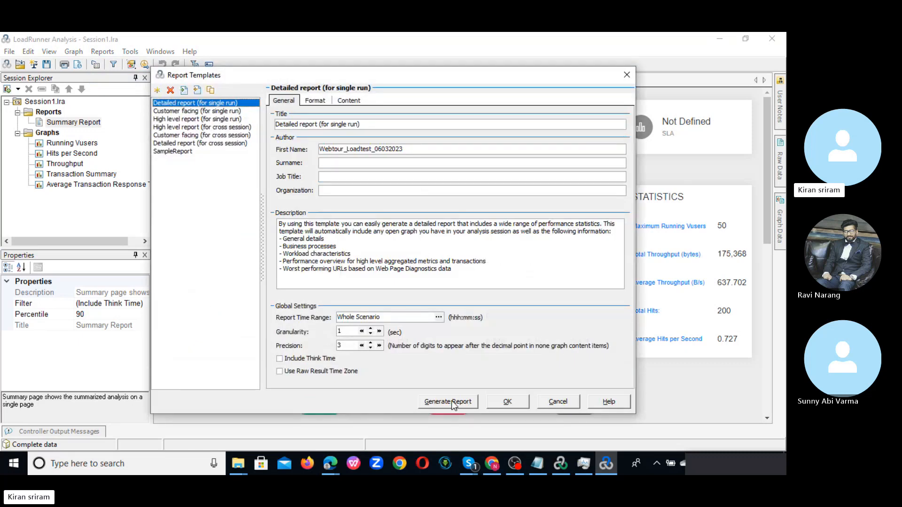
click(452, 402)
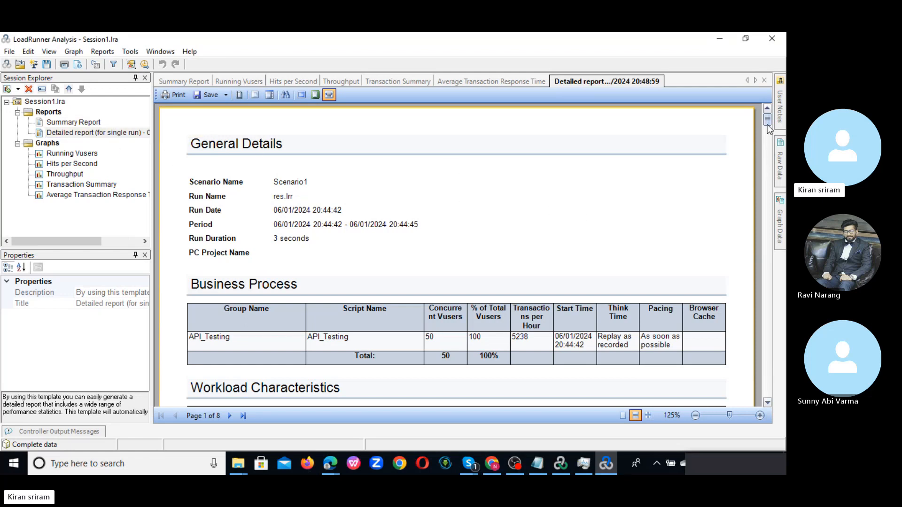
Examine the detailed report's Business Process, Workload Characteristics, and Running Vusers - Total Transactions per Second sections.
drag(767, 122, 769, 132)
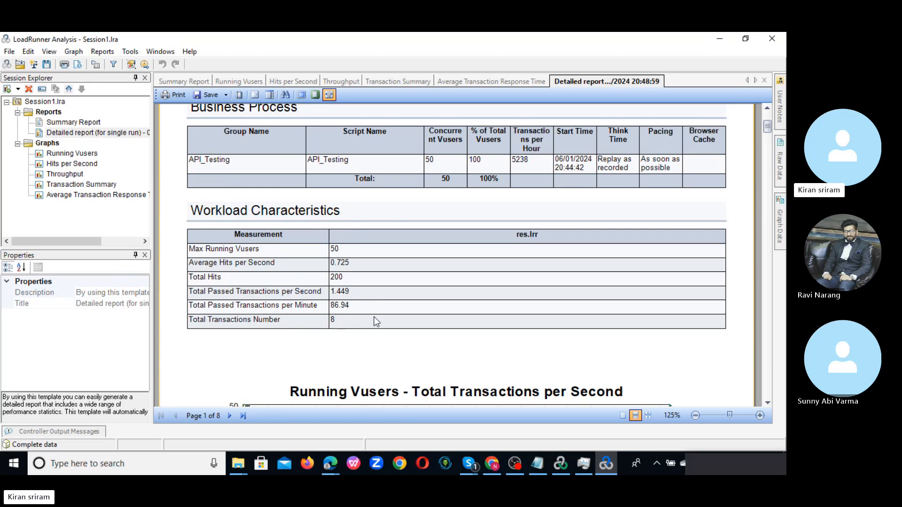
scroll(757, 285, up, 1)
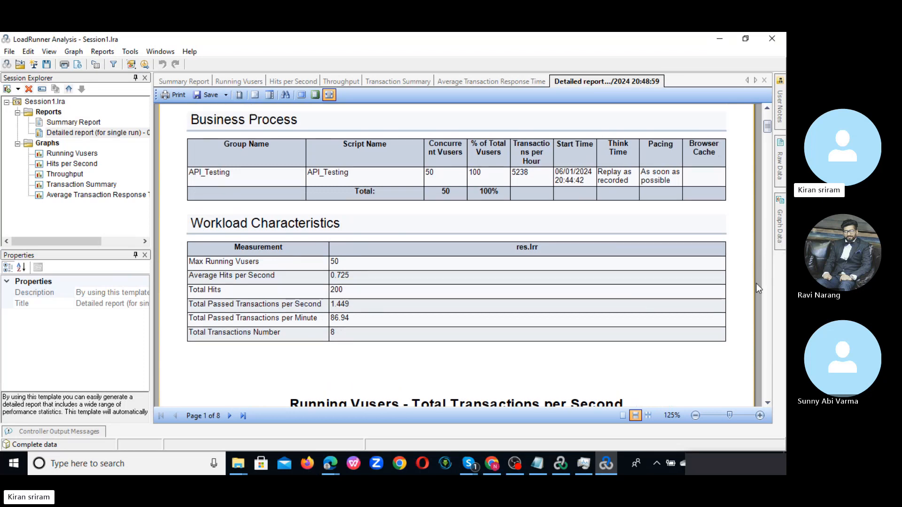
scroll(757, 284, up, 2)
click(767, 403)
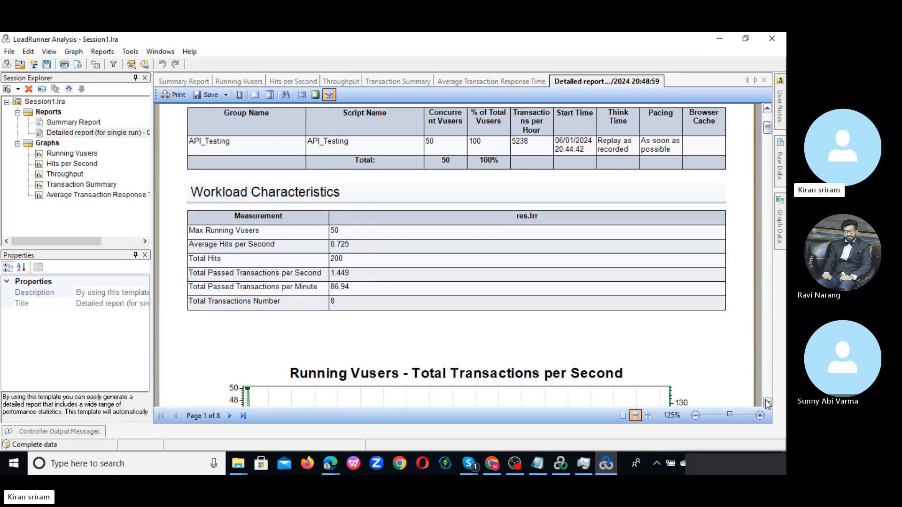
click(767, 403)
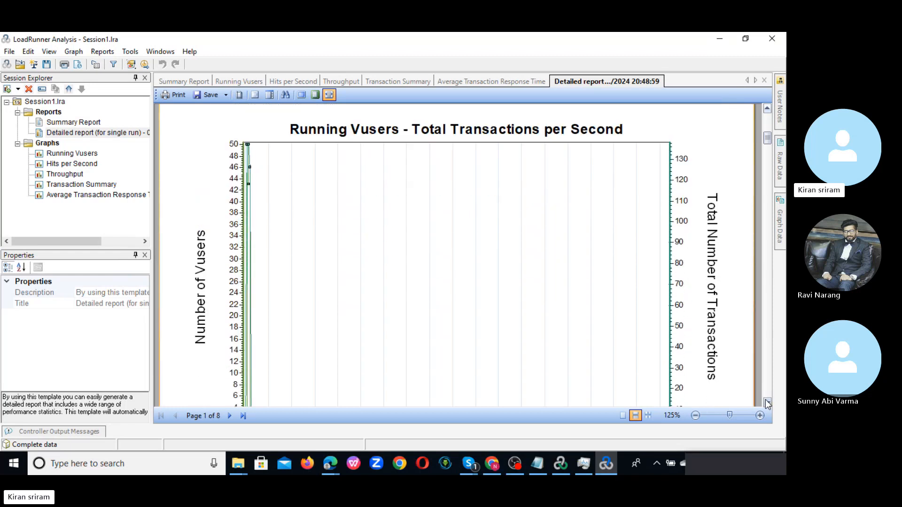
click(767, 403)
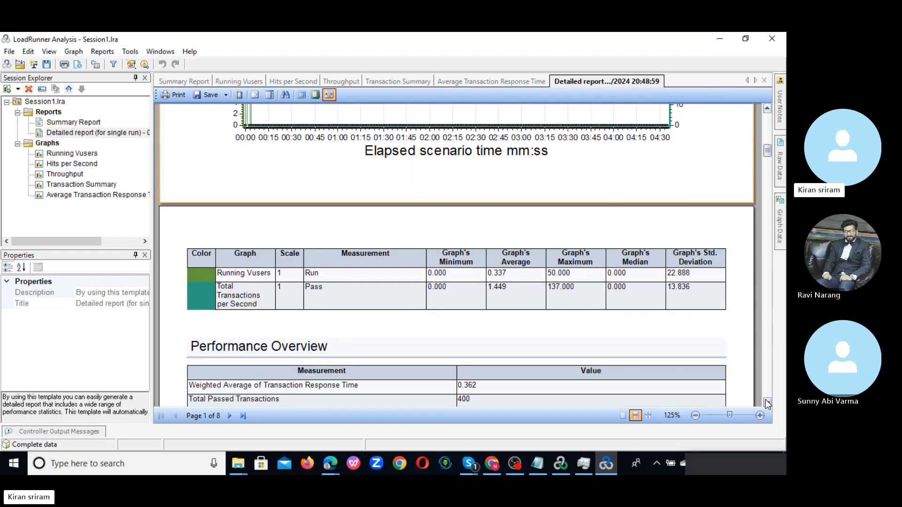
click(767, 402)
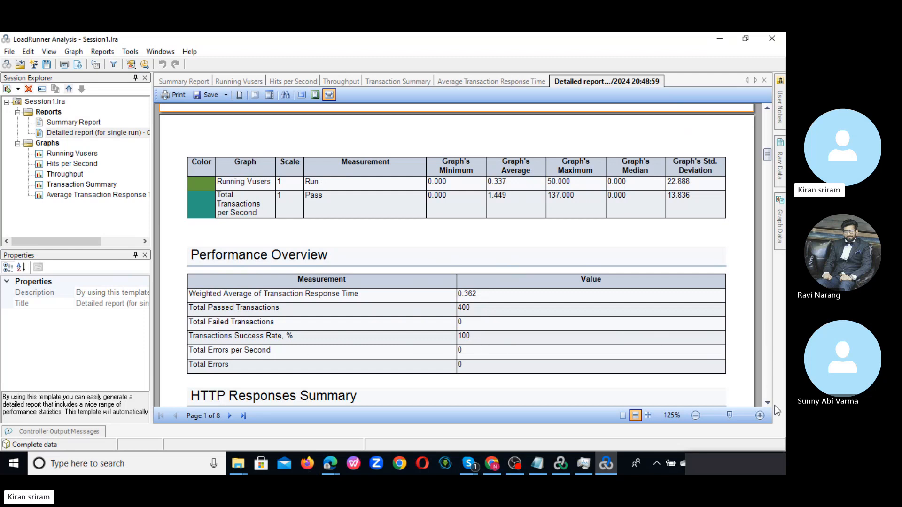
Examine the Performance Overview, HTTP Responses Summary, Transaction Summary, and URL sections of the detailed report, setting its zoom to 100%.
scroll(771, 402, down, 5)
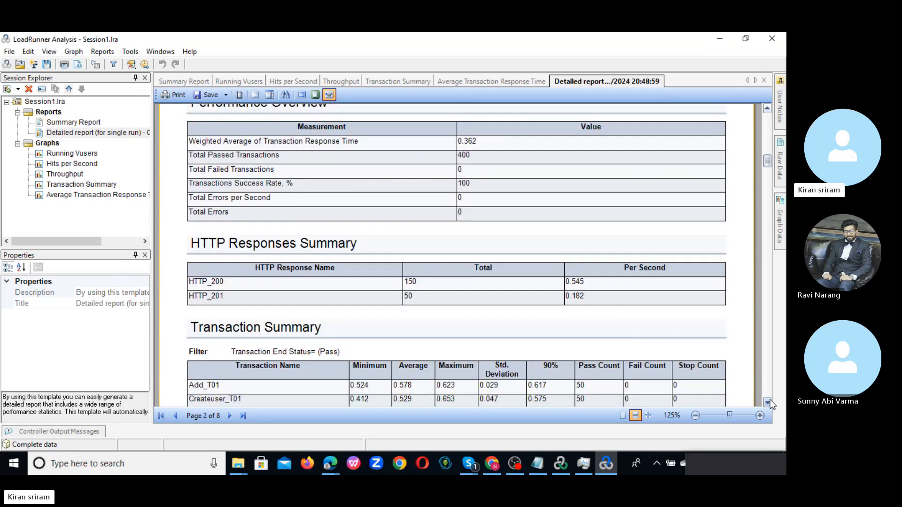
scroll(770, 400, down, 4)
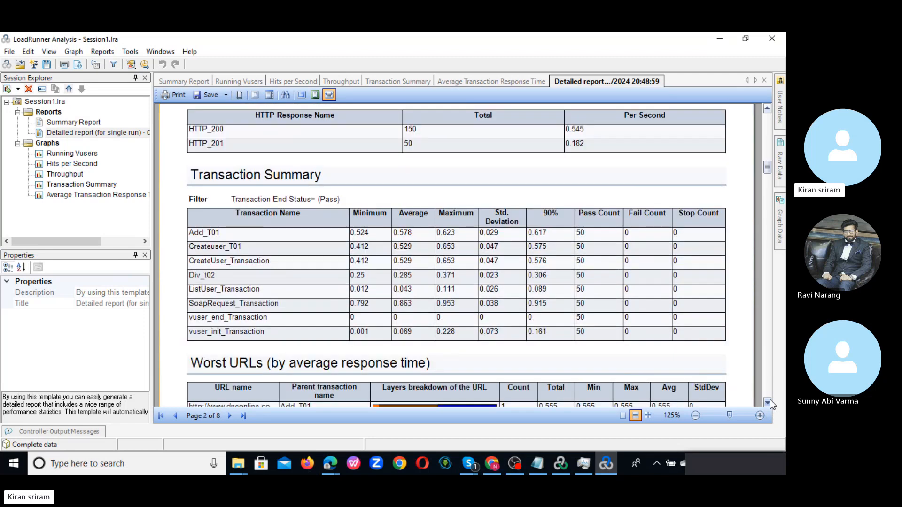
scroll(771, 399, down, 8)
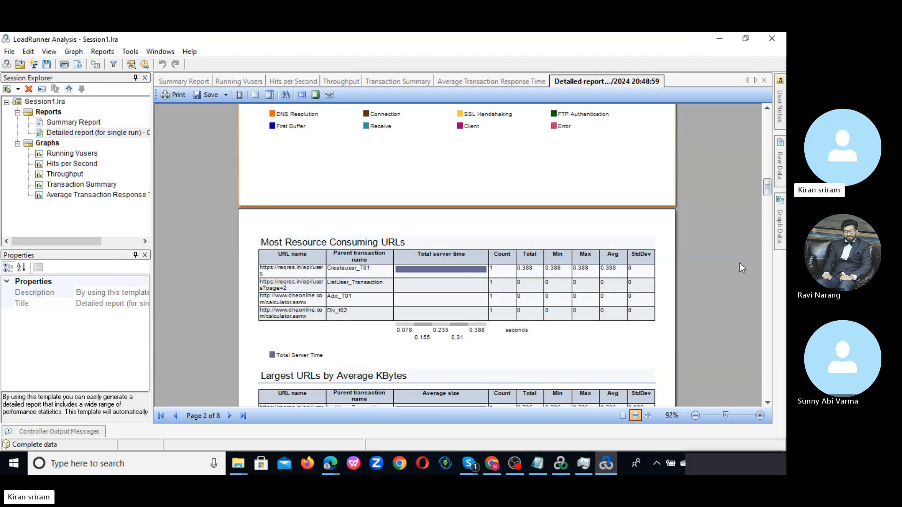
drag(765, 187, 492, 181)
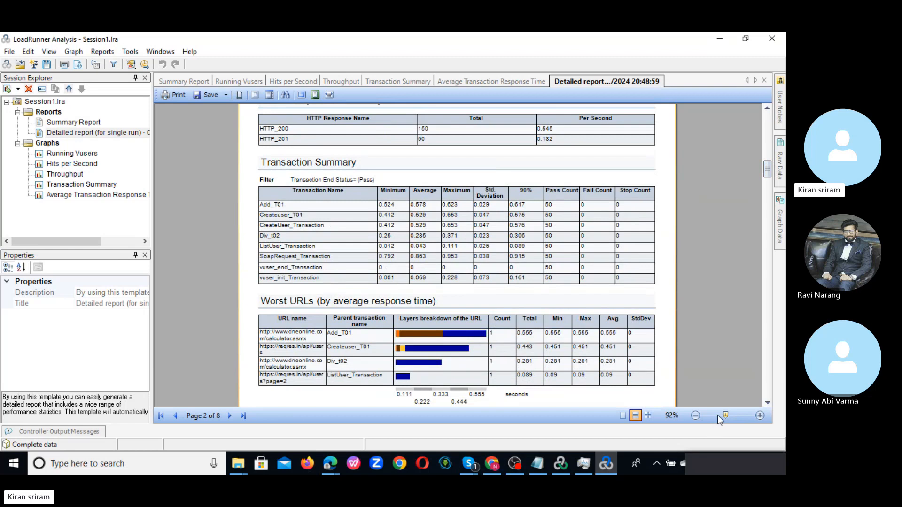
drag(727, 418, 728, 418)
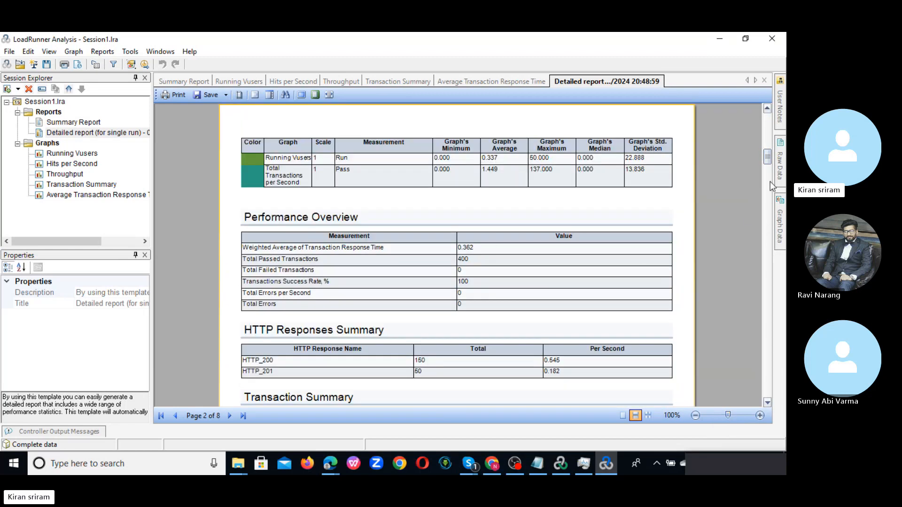
drag(766, 159, 765, 168)
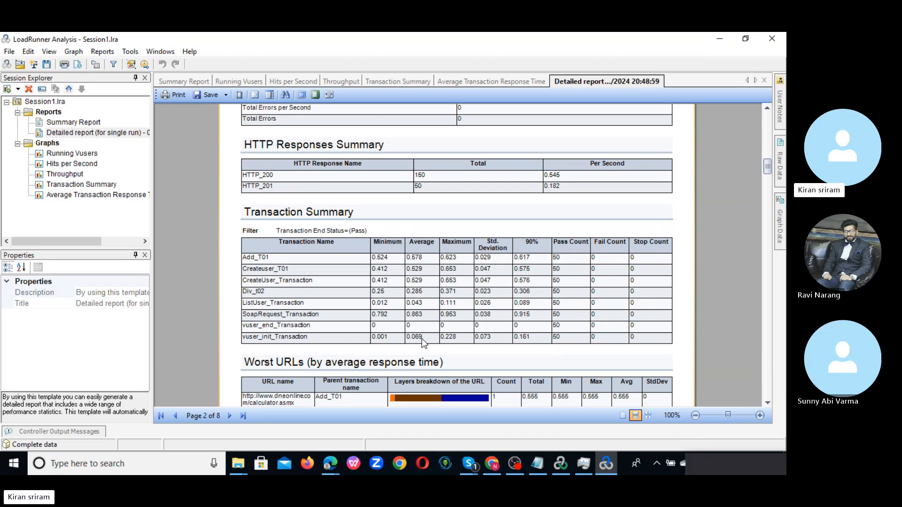
Switch to Notepad and add the line "Avg and 90% 95% 99%" below the existing list, separated by a blank line.
click(538, 464)
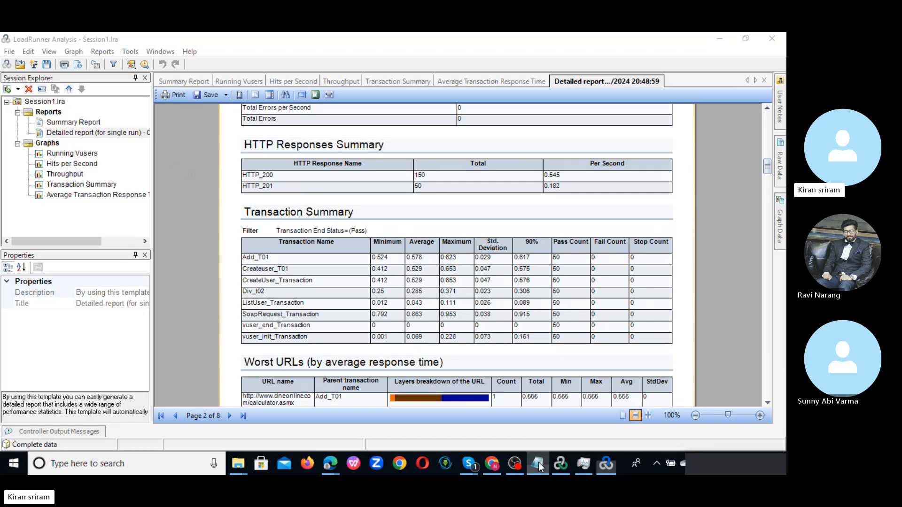
click(139, 89)
key(Return)
key(Return)
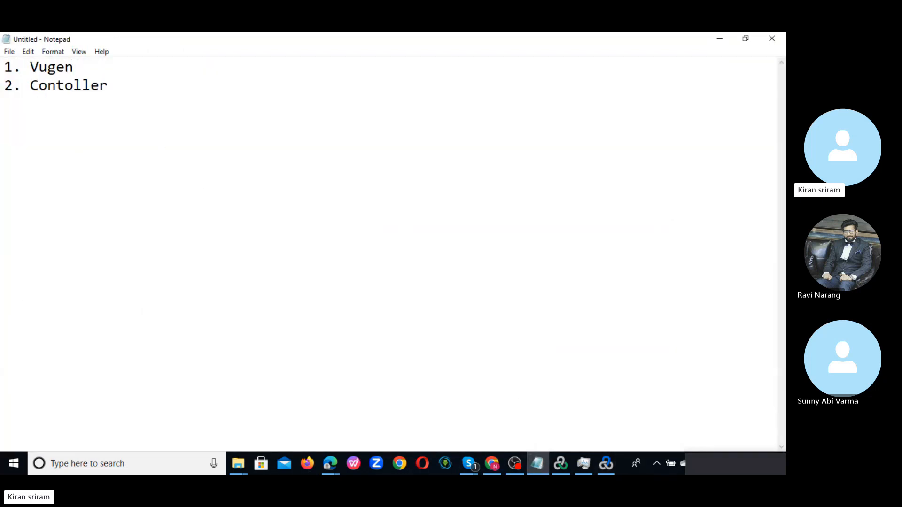
text(Avg and 90)
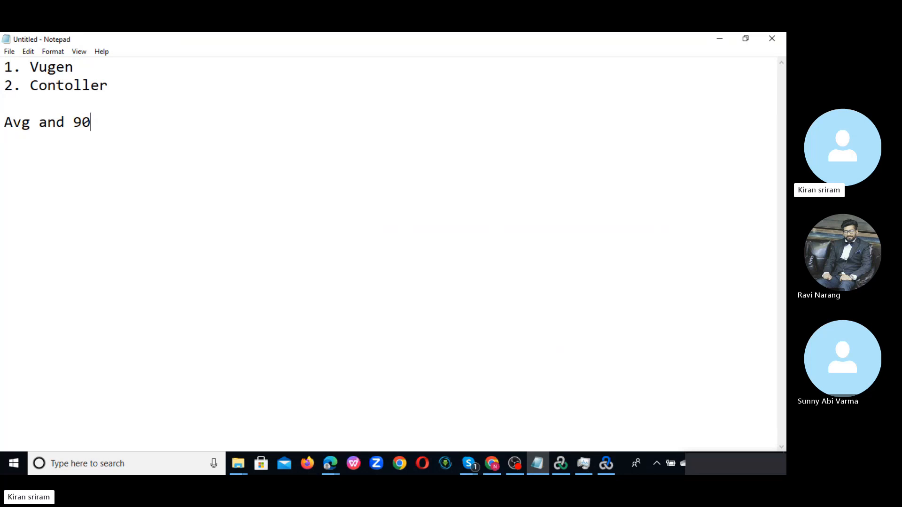
text(% 95% 99%)
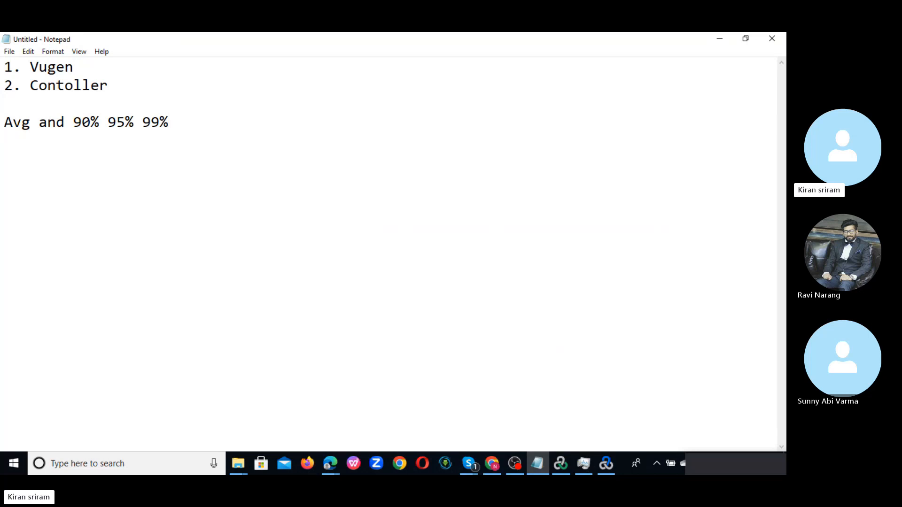
Highlight 99%, Avg, and 90% one after another in the new note line to point them out.
click(143, 122)
drag(142, 122, 174, 123)
drag(5, 123, 31, 124)
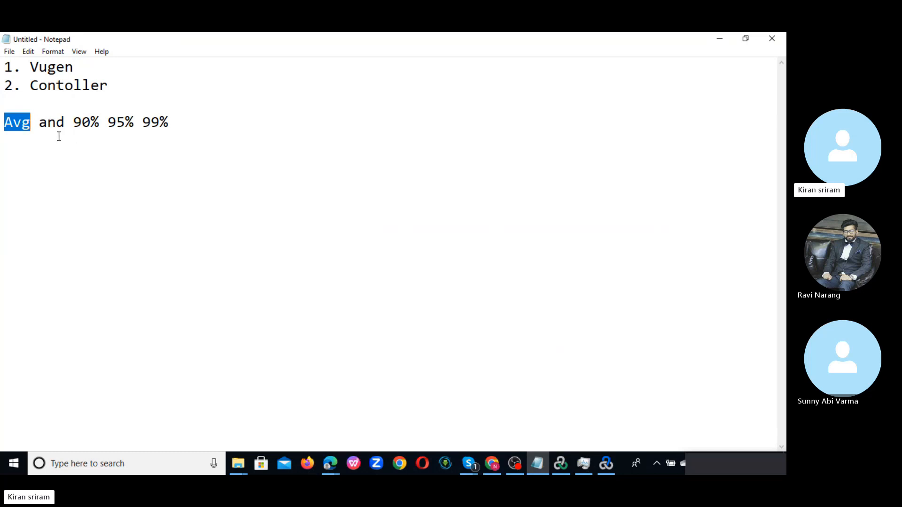
drag(73, 123, 100, 120)
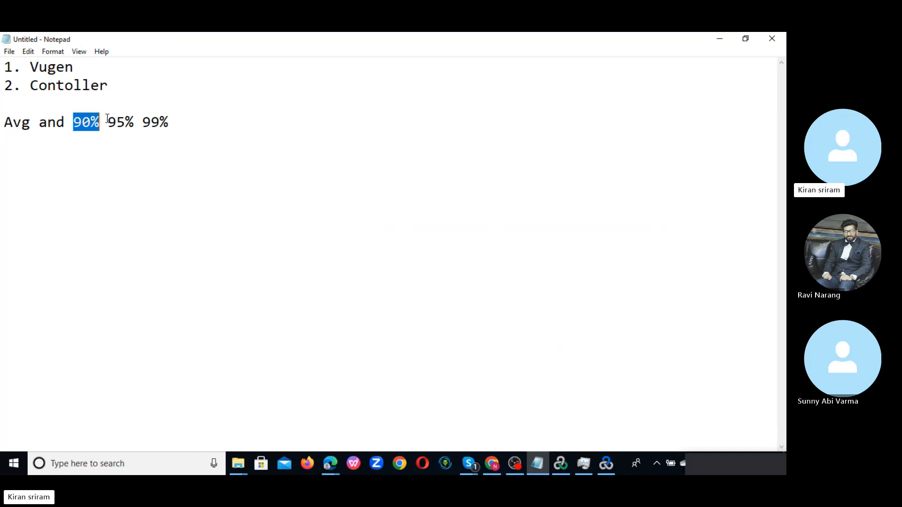
Highlight 95% and 99% one after another in the note line to point them out.
drag(108, 122, 134, 122)
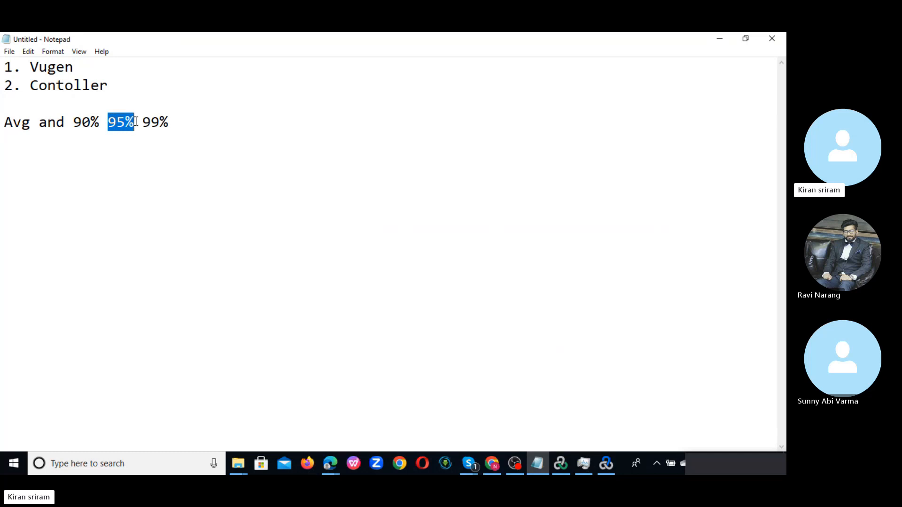
click(147, 121)
drag(147, 121, 179, 121)
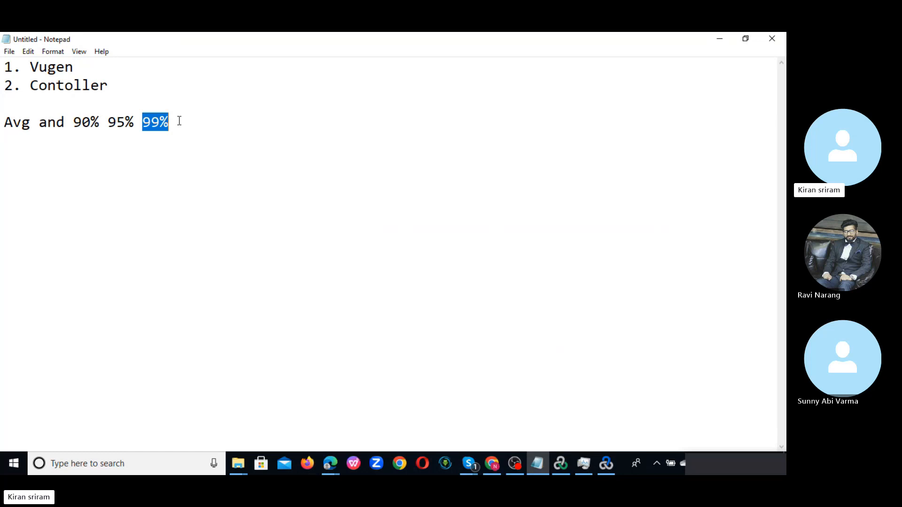
Switch to LoadRunner Analysis, open the Summary Report, and examine the 90 Percent column of its Transactions table.
key(alt+Tab)
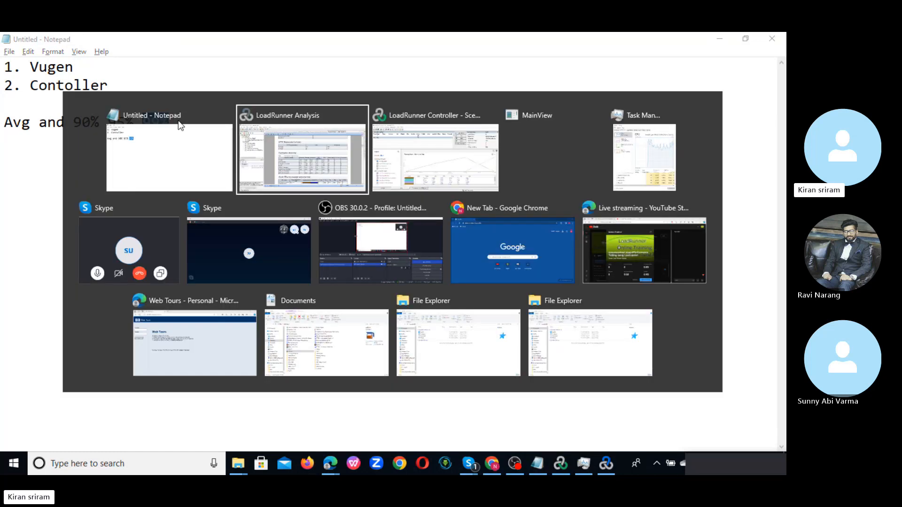
key(alt+Tab)
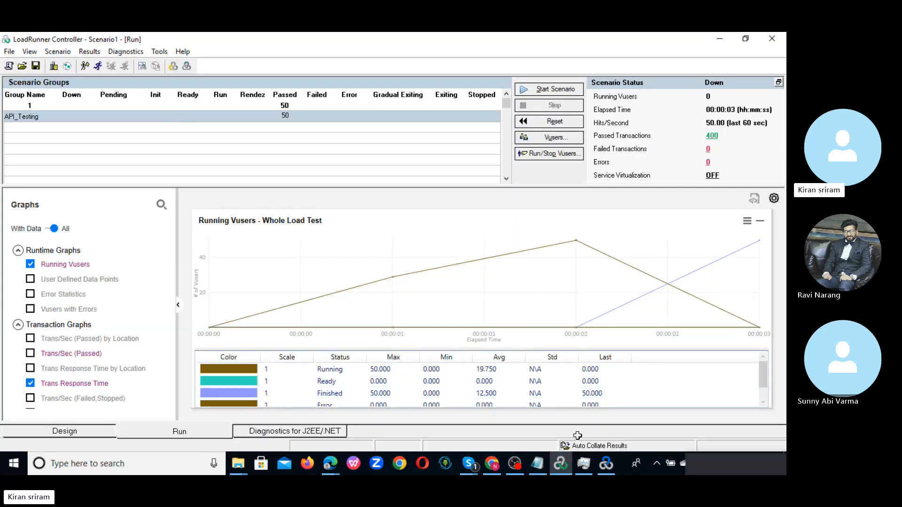
click(609, 466)
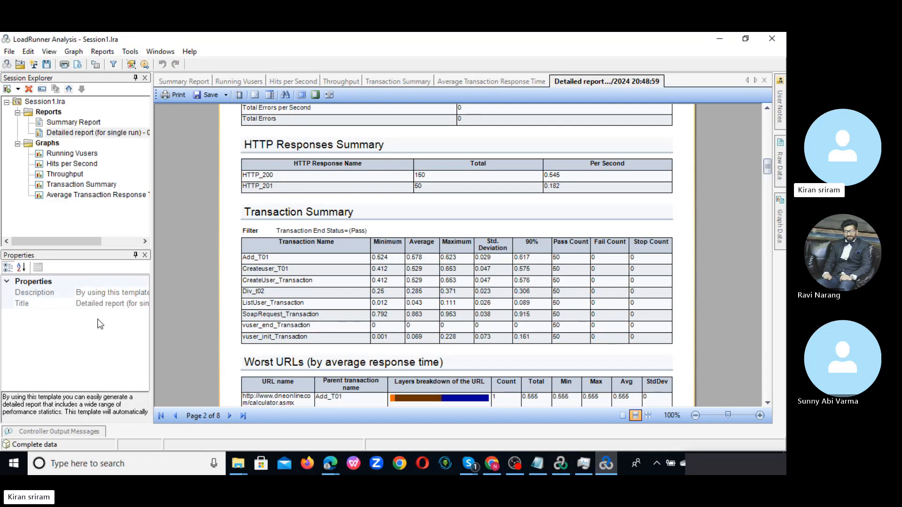
click(57, 292)
double_click(75, 123)
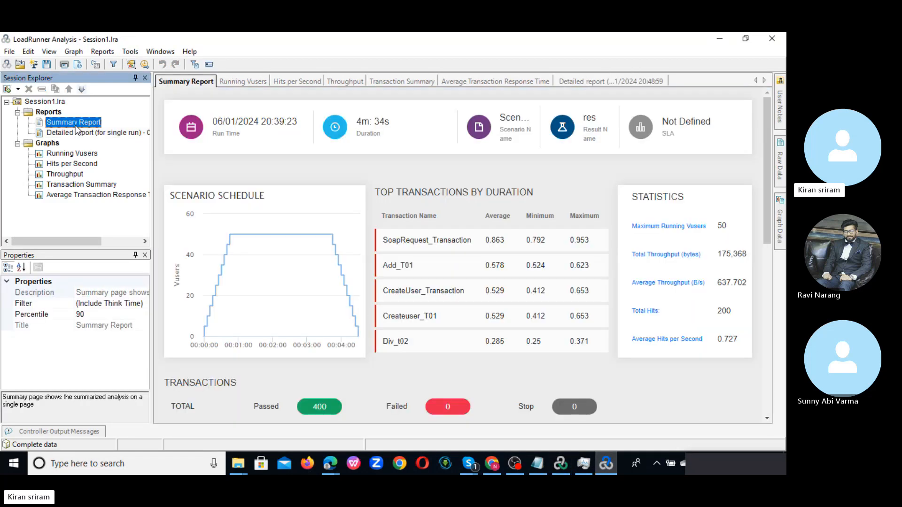
click(103, 316)
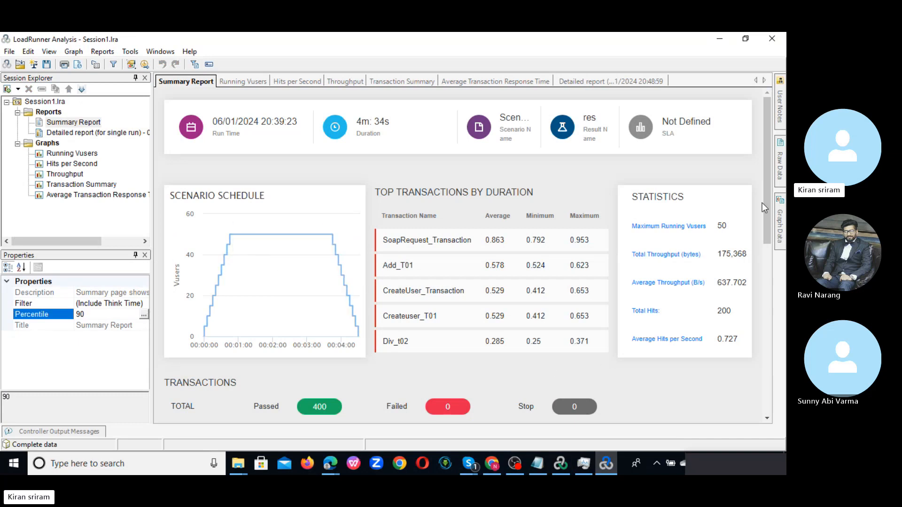
drag(769, 214, 761, 330)
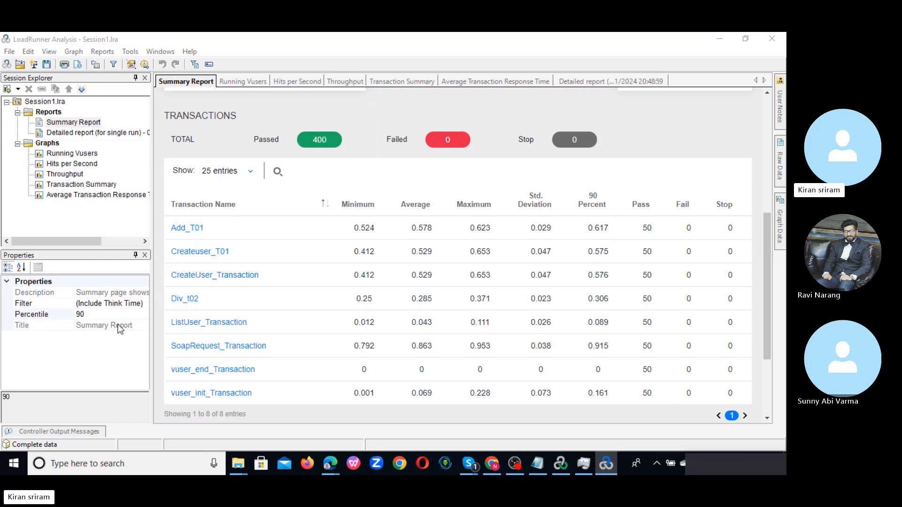
Set the Summary Report's transaction percentile to 95 and show the Transactions table with that percentile column.
click(132, 317)
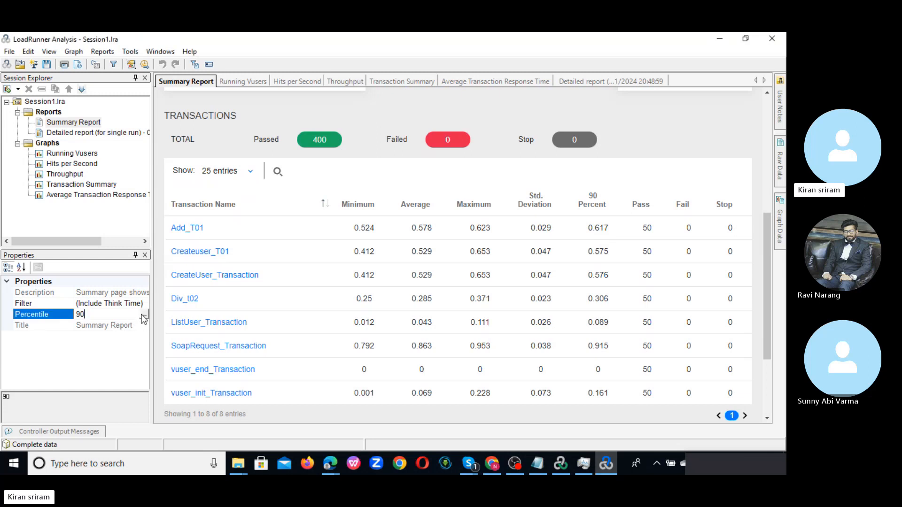
click(144, 318)
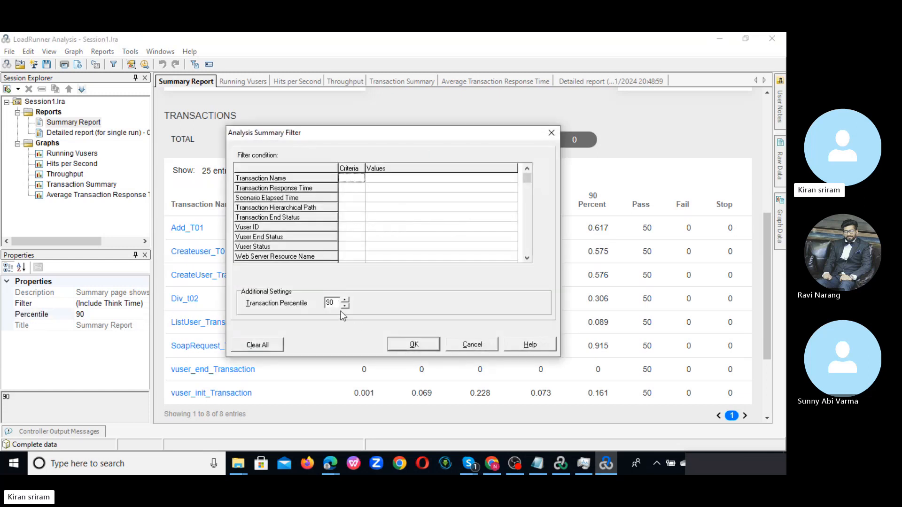
drag(330, 302, 335, 302)
text(5)
click(416, 345)
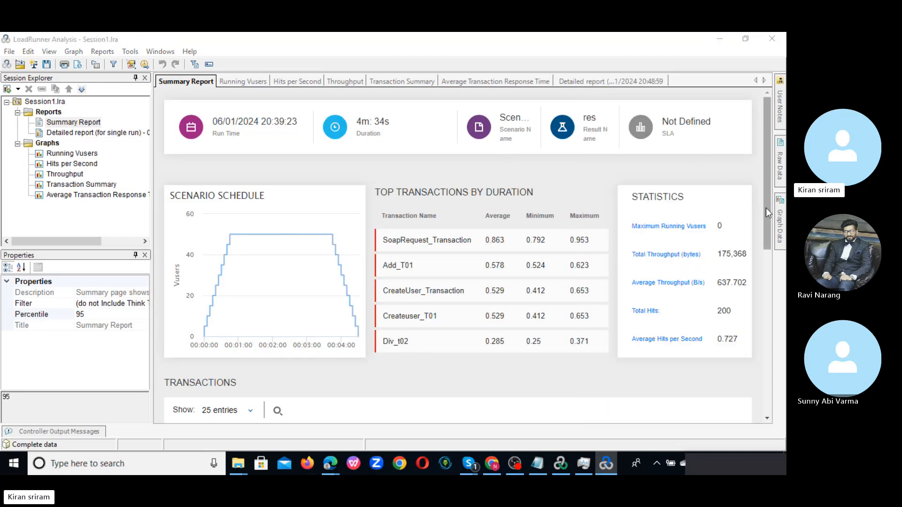
drag(765, 208, 765, 334)
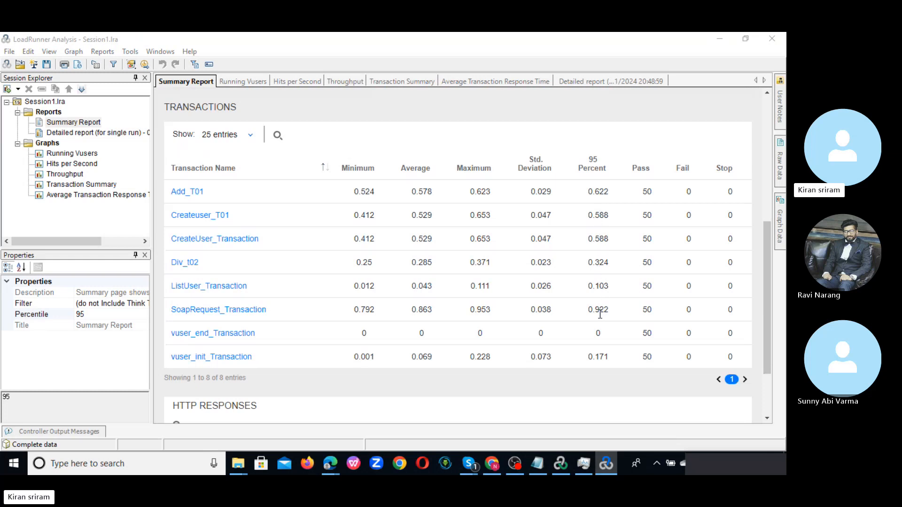
Set the Summary Report's transaction percentile to 99 and show the updated Transactions table.
click(122, 315)
click(144, 315)
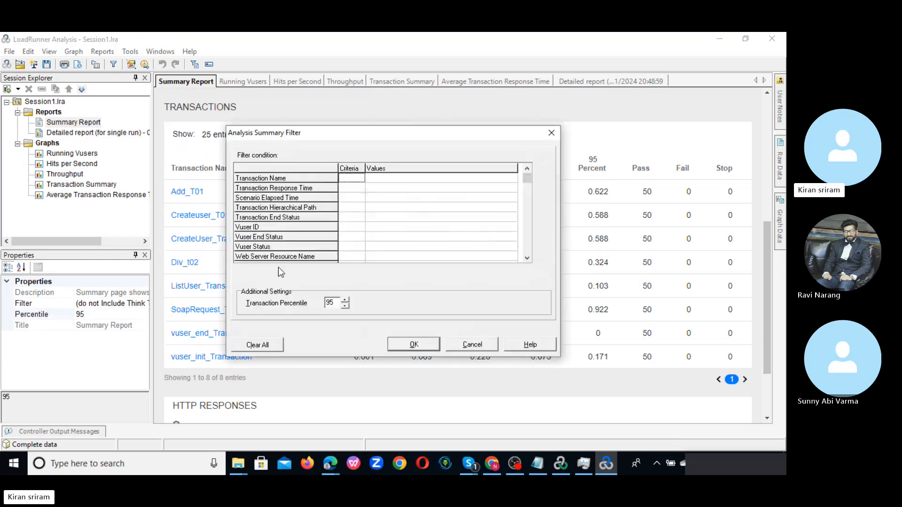
drag(330, 303, 334, 303)
text(9)
click(410, 345)
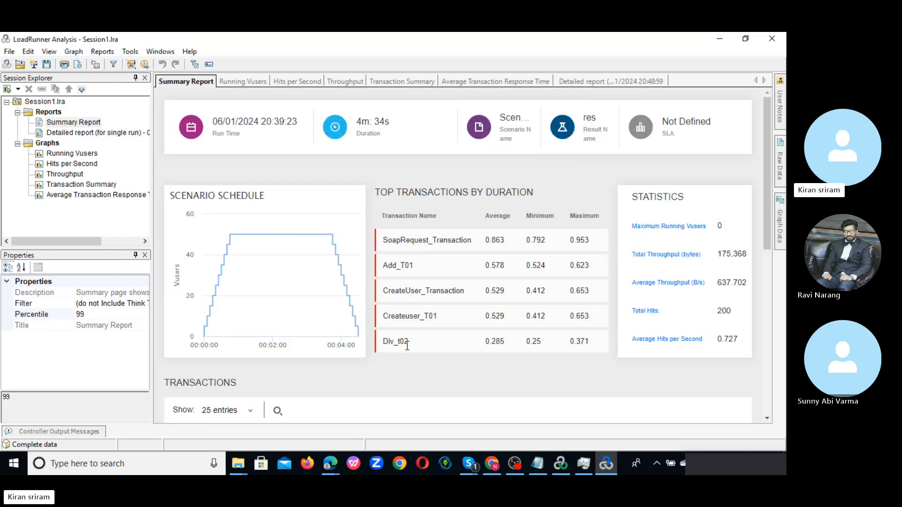
drag(770, 227, 771, 347)
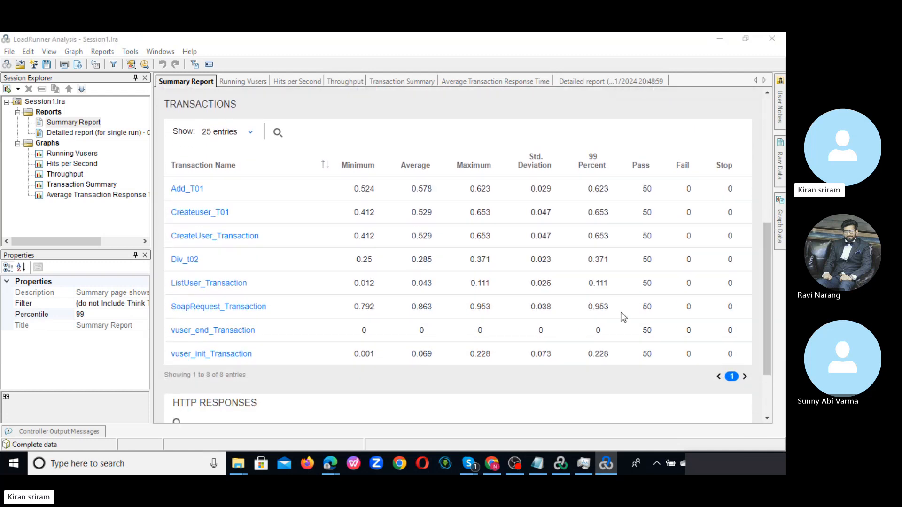
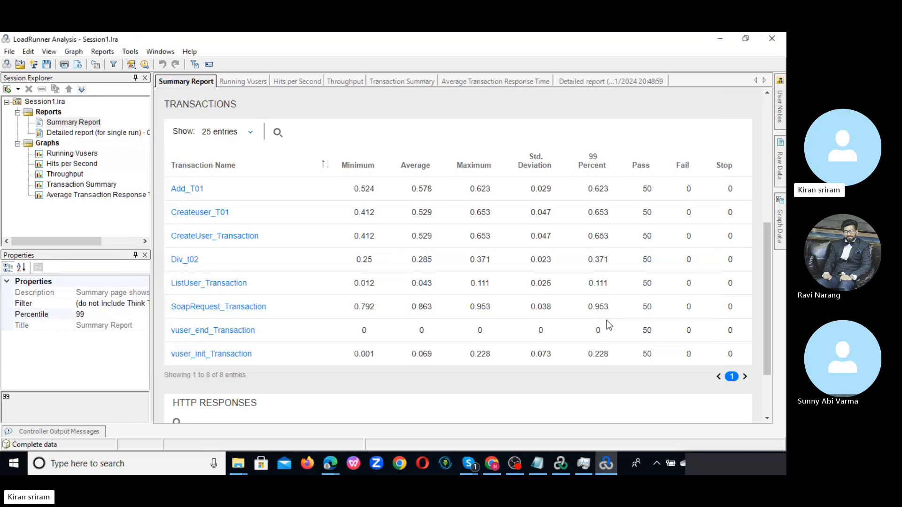
key(alt+Tab)
key(alt+Tab)
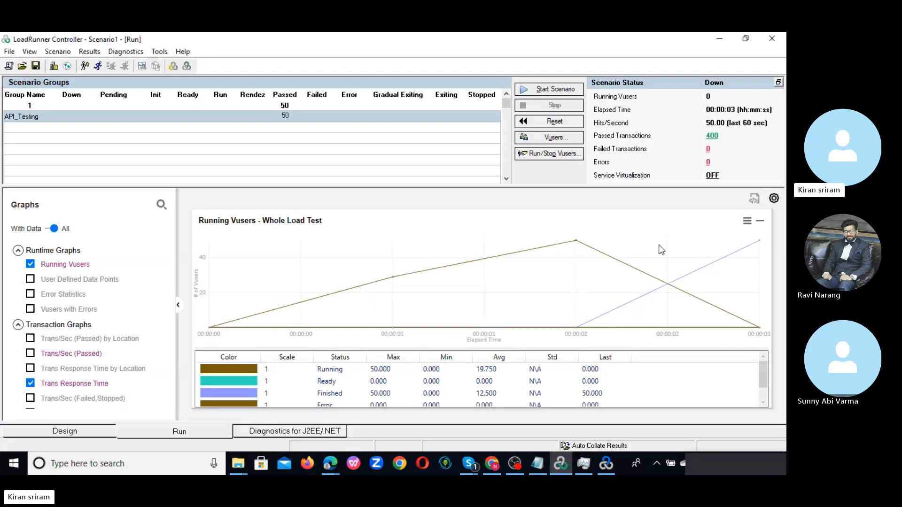
key(alt+Tab)
key(alt+Tab)
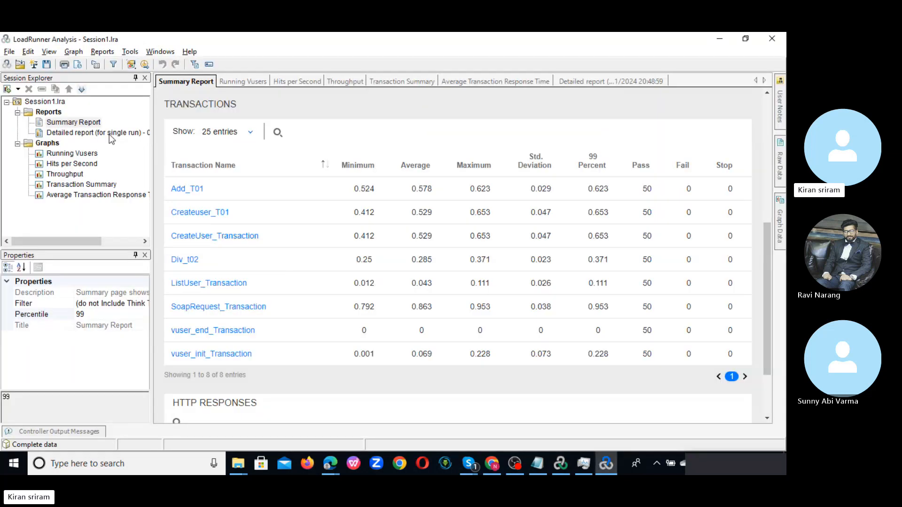
Open the detailed report and examine its Transaction Summary graph and Average Transaction Response Time section through to the last page.
click(108, 133)
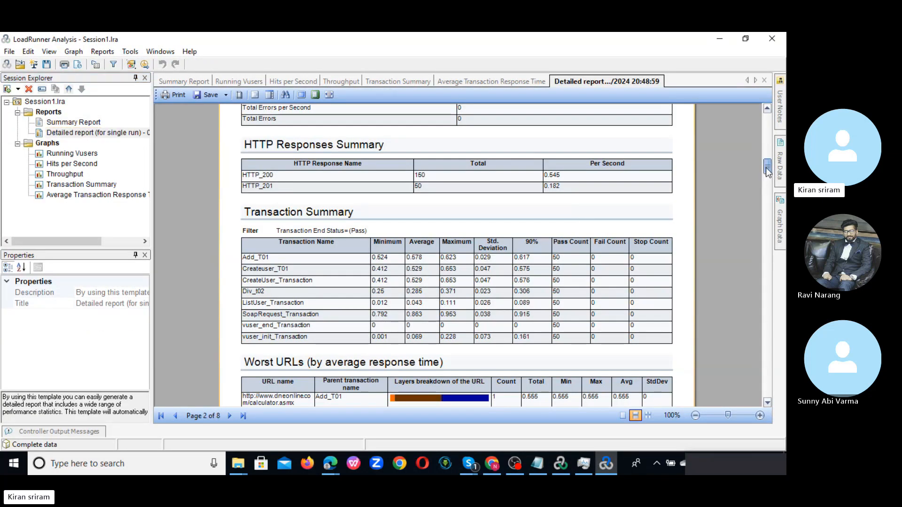
drag(766, 167, 763, 336)
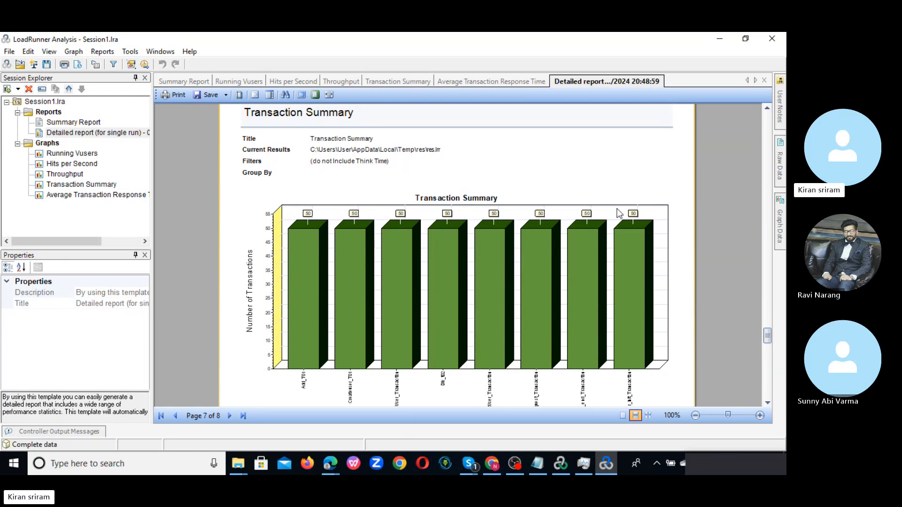
click(770, 404)
scroll(768, 403, down, 5)
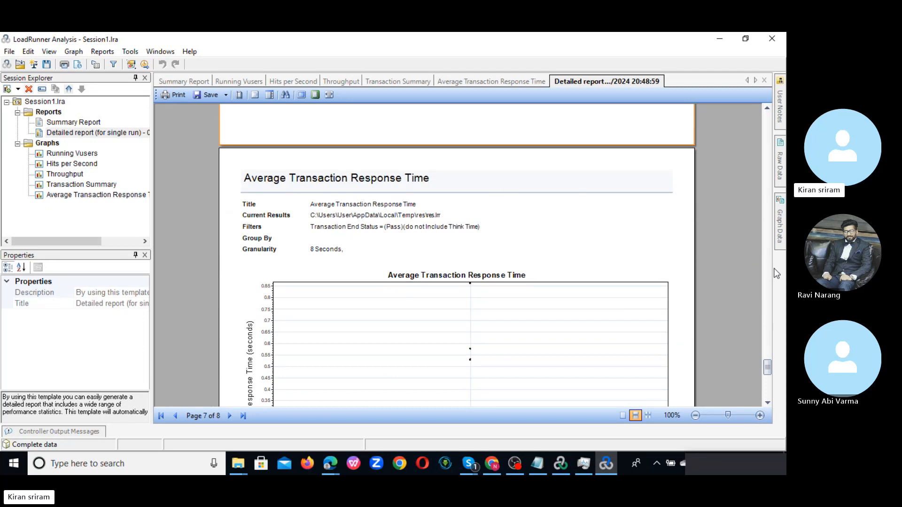
click(768, 403)
scroll(768, 402, down, 5)
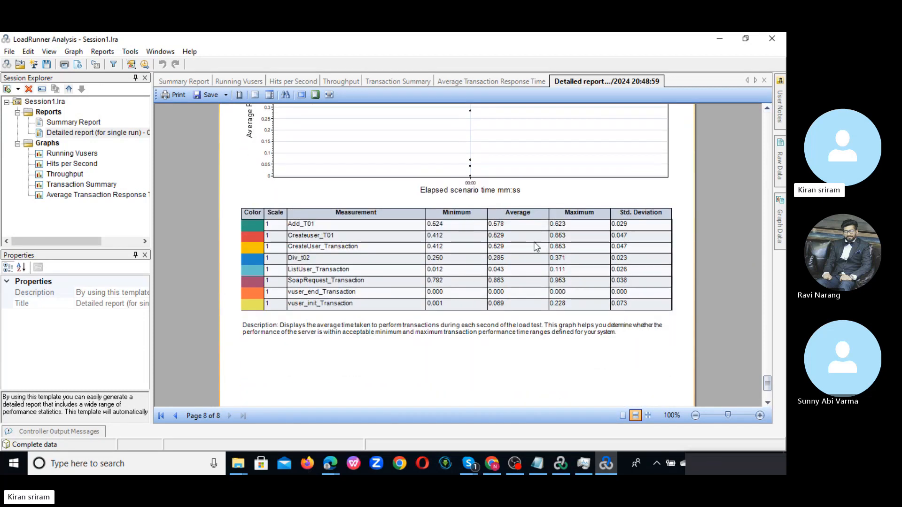
click(766, 403)
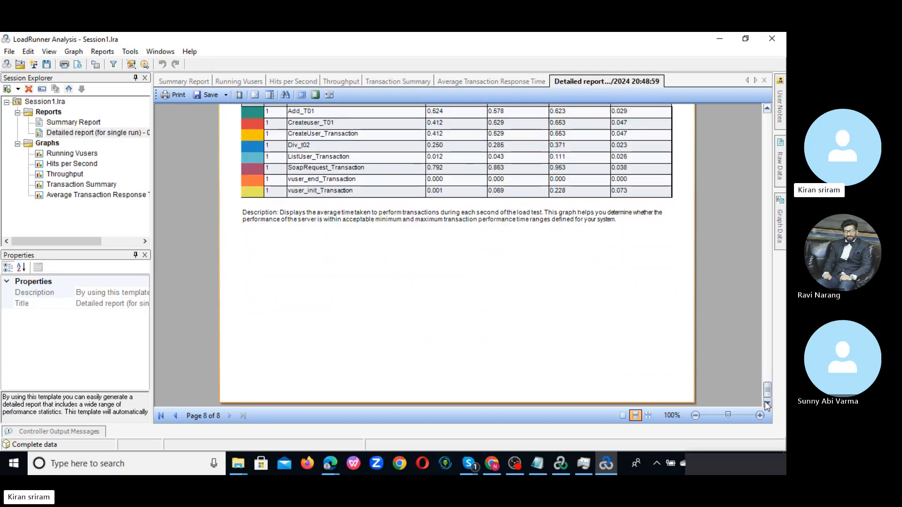
Go back to the detailed report's second page and review the Performance Overview, HTTP Responses Summary, and Transaction Summary tables.
drag(767, 389, 758, 151)
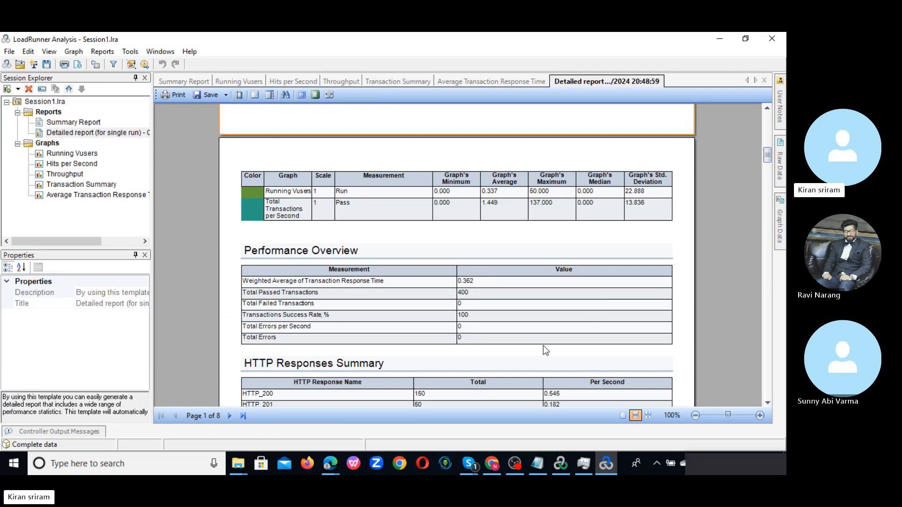
drag(768, 156, 768, 160)
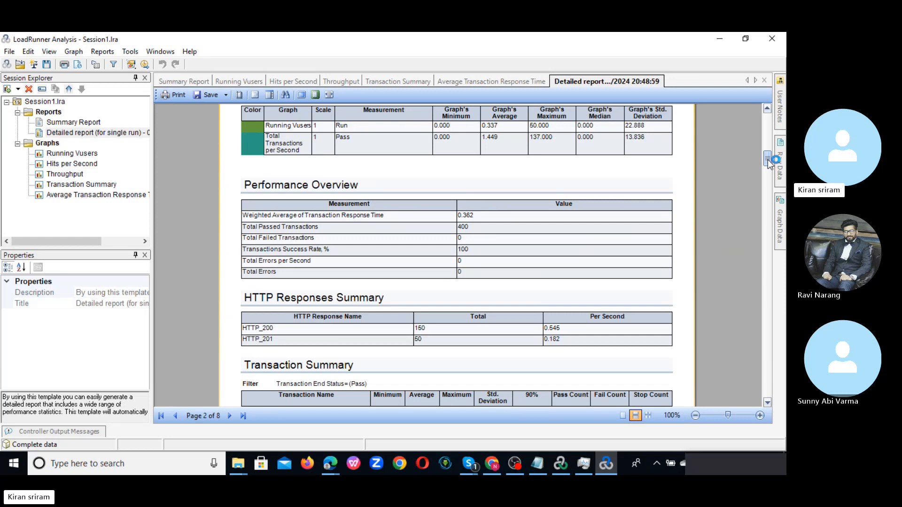
scroll(770, 170, down, 5)
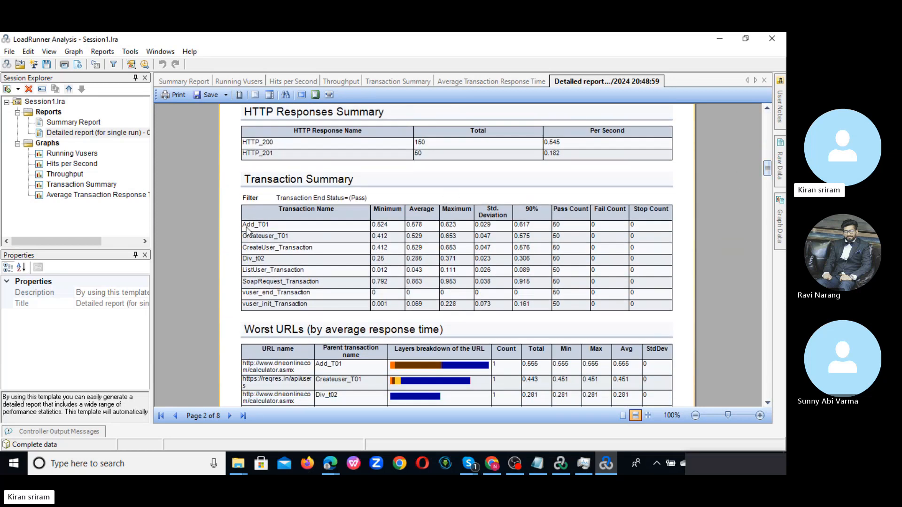
scroll(567, 277, up, 1)
scroll(567, 276, down, 1)
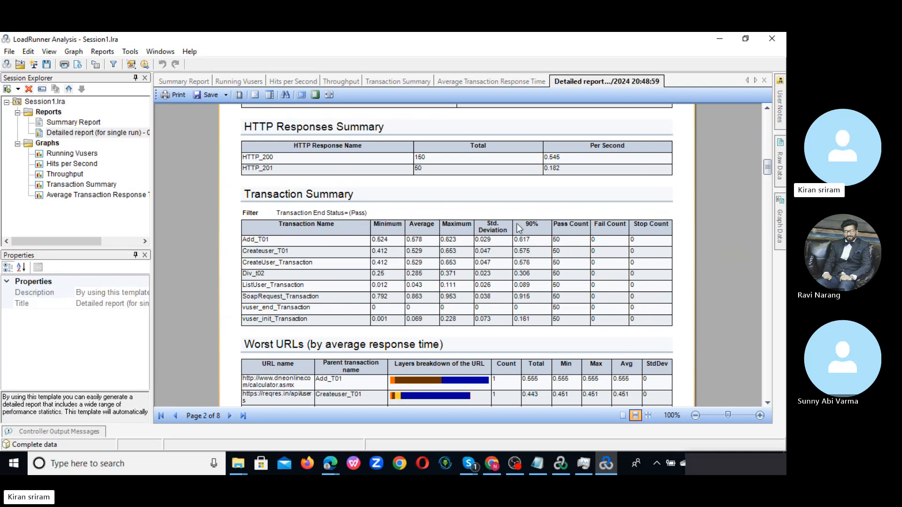
Look through the detailed report's Worst URLs, Running Vusers, and Throughput sections, and return to General Details on the first page.
click(768, 403)
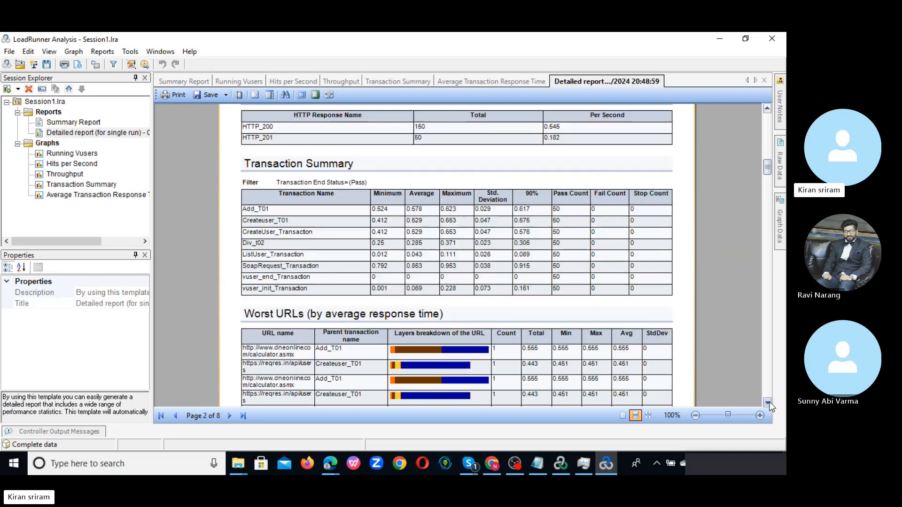
drag(768, 403, 768, 403)
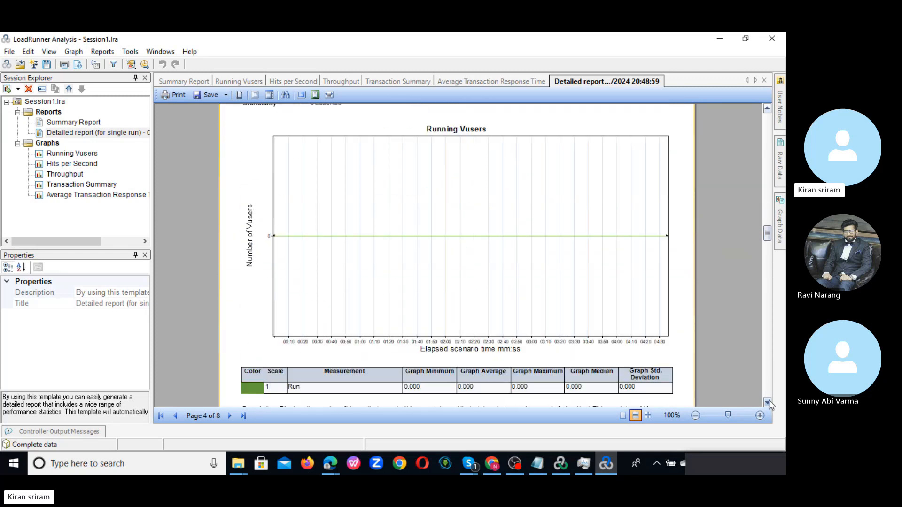
drag(765, 233, 762, 290)
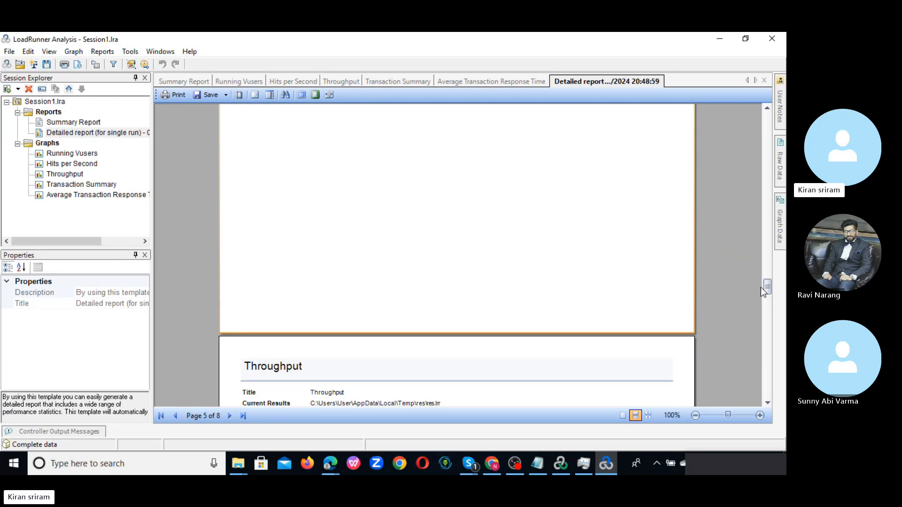
drag(760, 288, 769, 117)
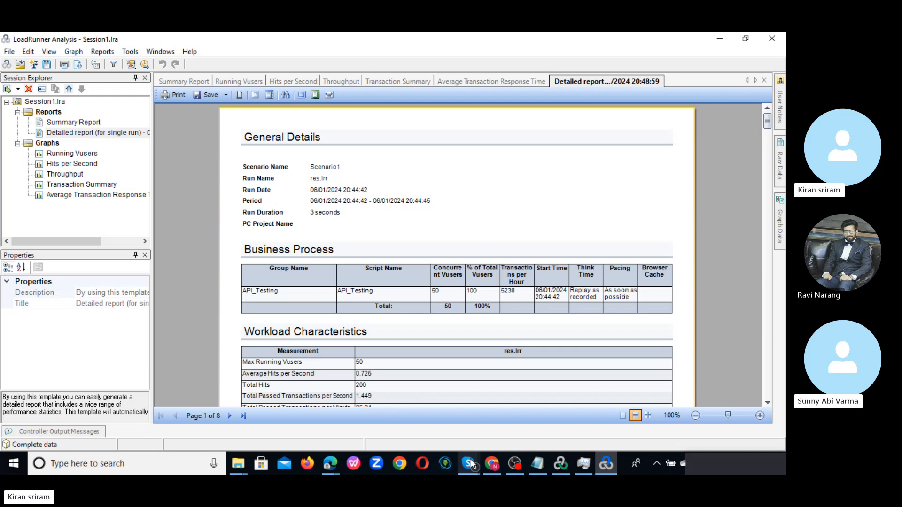
Switch to the Skype call window.
mouse_move(470, 459)
click(443, 424)
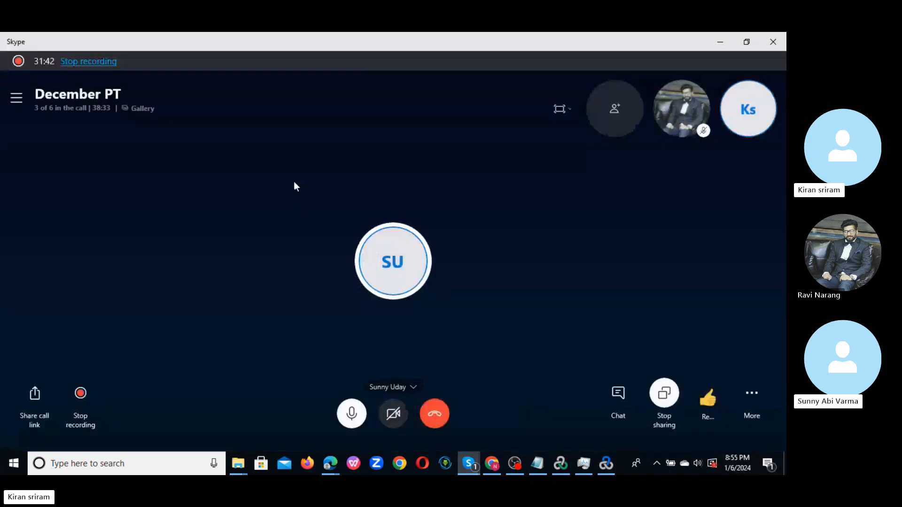